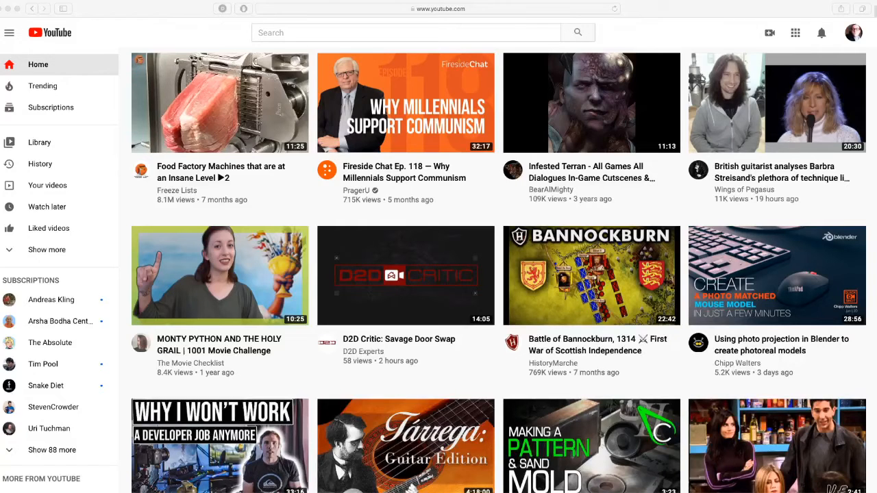
Focus the Safari window, dismiss the favorites panel, and open YouTube's profile avatar menu
left_click(517, 3)
left_click(514, 8)
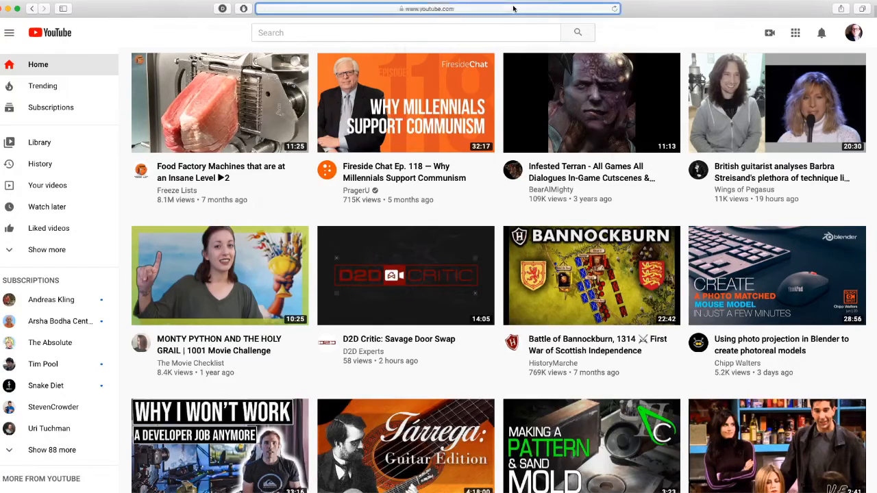
left_click(676, 14)
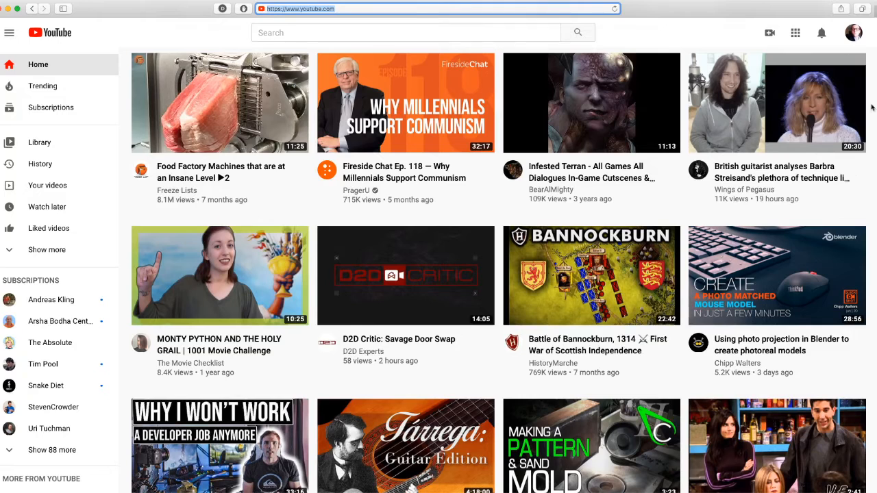
left_click(853, 32)
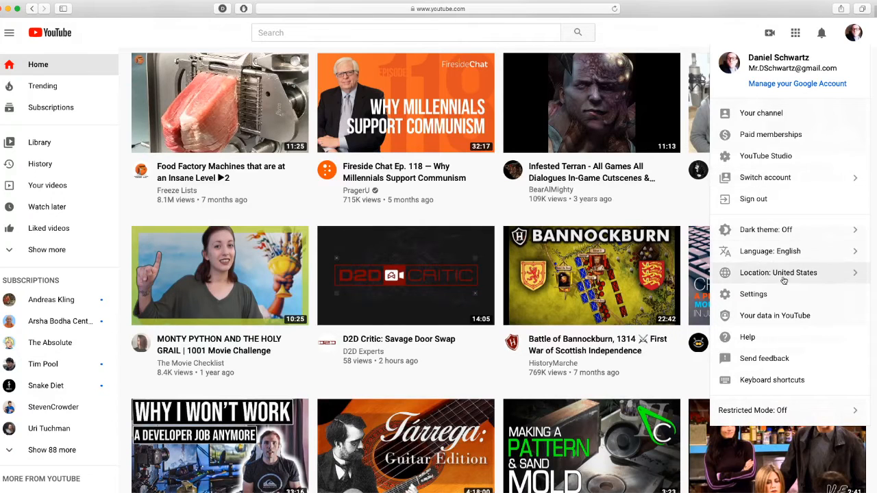
Review the accounts and channels under Switch account, then move to the Firefox YouTube window
left_click(784, 178)
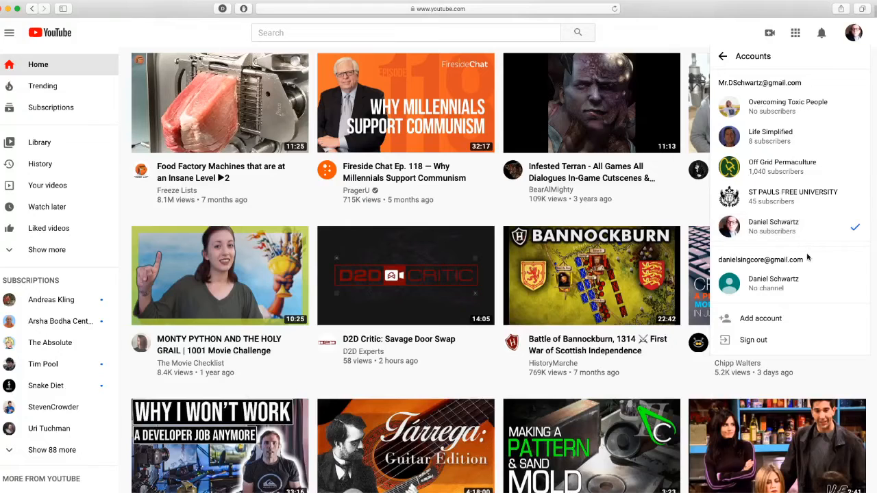
left_click(854, 35)
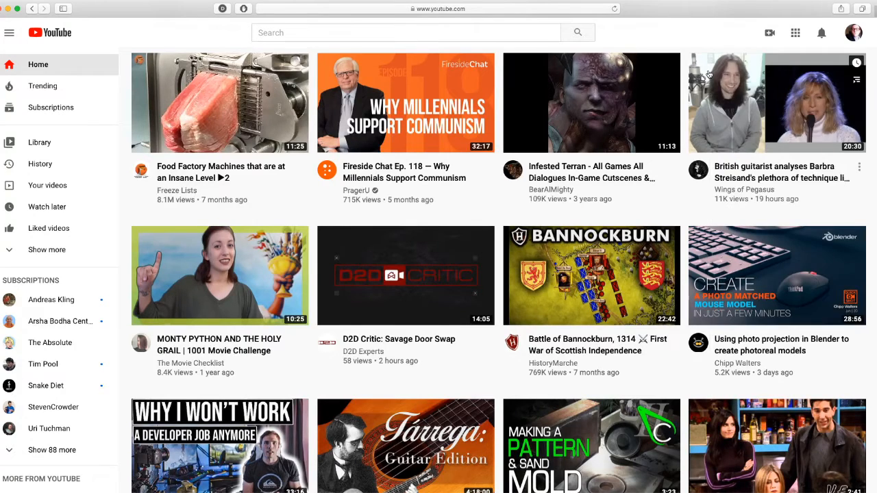
key("ctrl+Right")
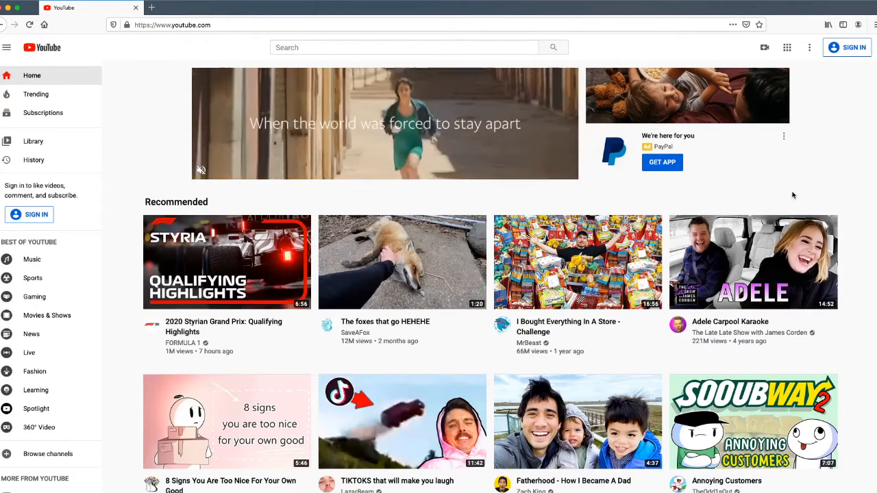
Click SIGN IN on YouTube to reach the Google sign-in page
left_click(850, 45)
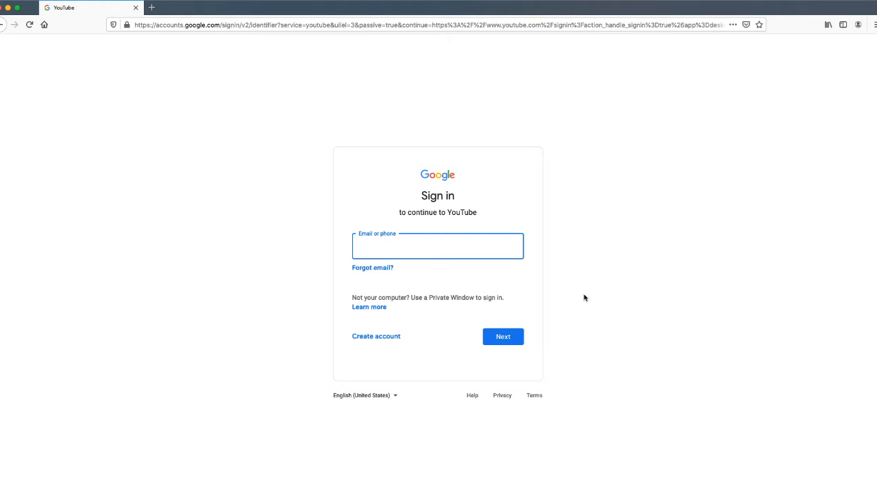
Choose Create account, then 'To manage my business'
left_click(379, 341)
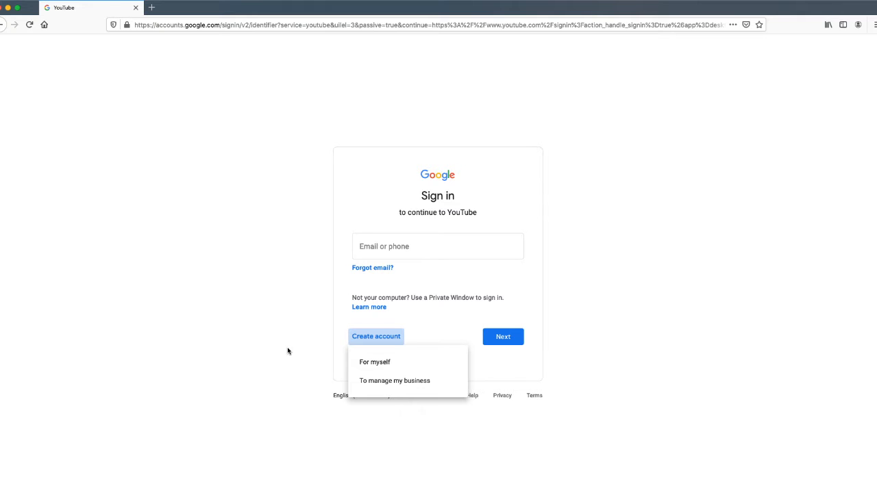
left_click(415, 388)
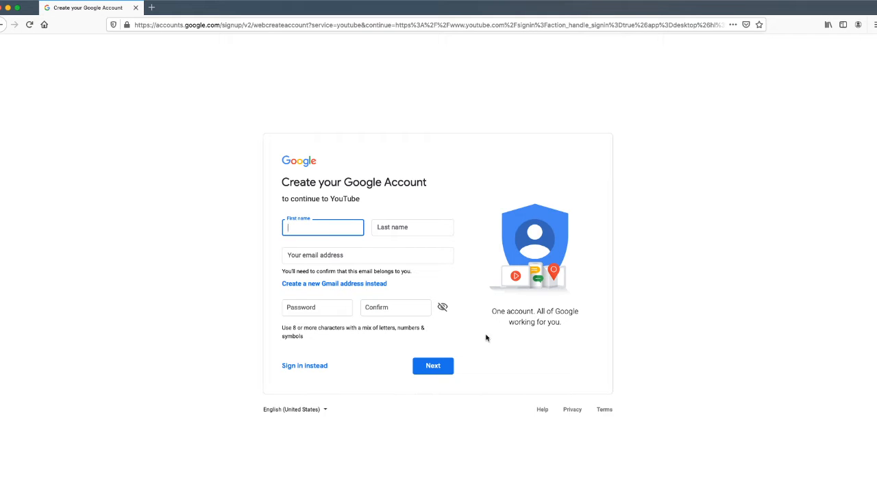
Enter the account holder's first and last name in the sign-up form
key("Tab")
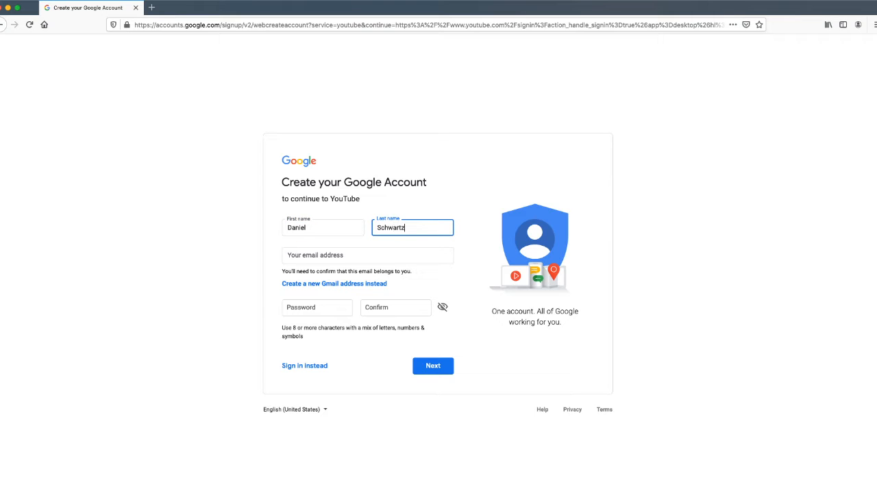
key("Tab")
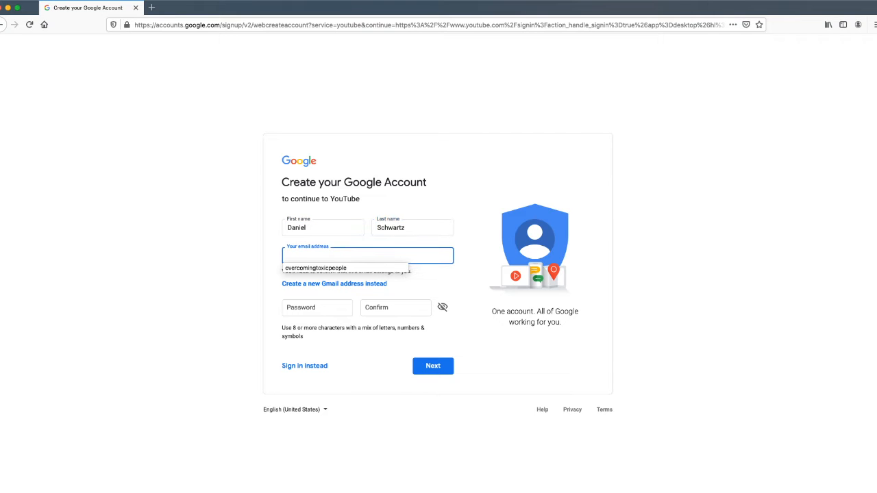
left_click(179, 281)
left_click(345, 255)
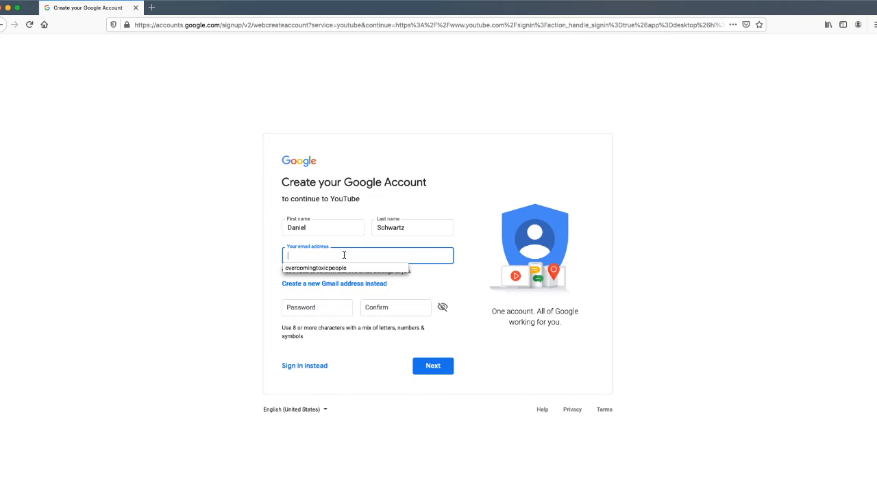
left_click(224, 277)
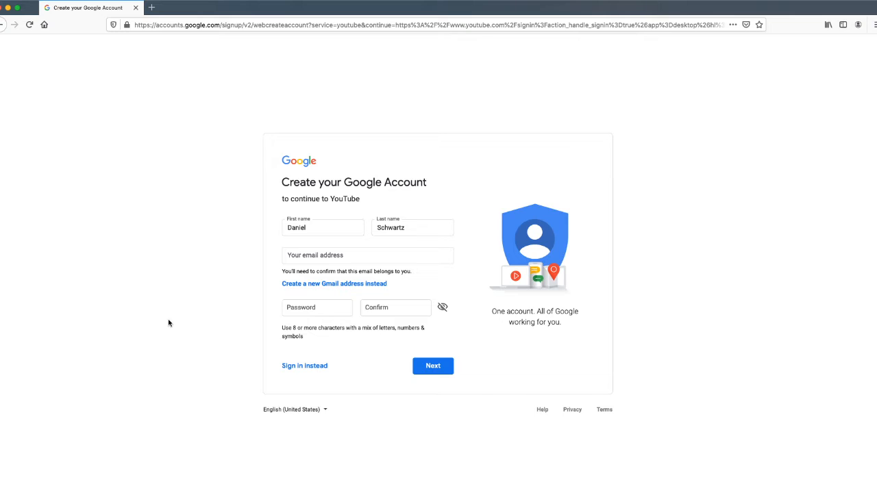
Switch to creating a new Gmail address and accept the suggested 'overc…' username
left_click(332, 284)
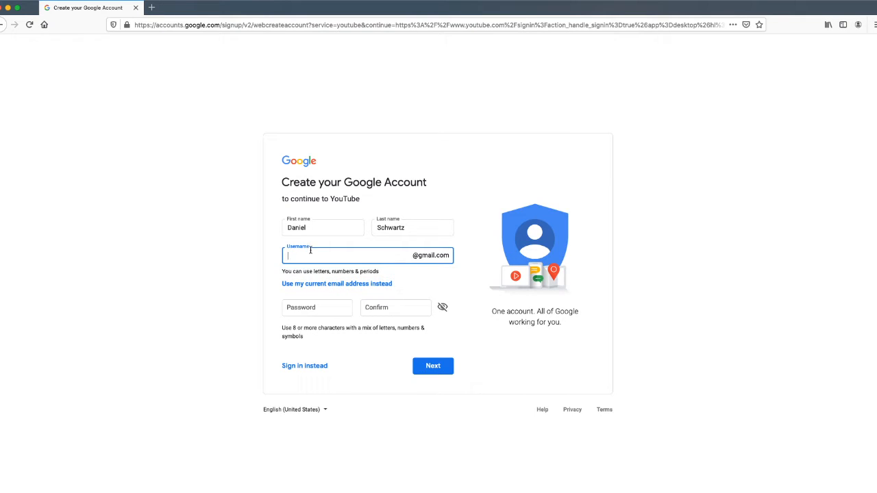
left_click(306, 283)
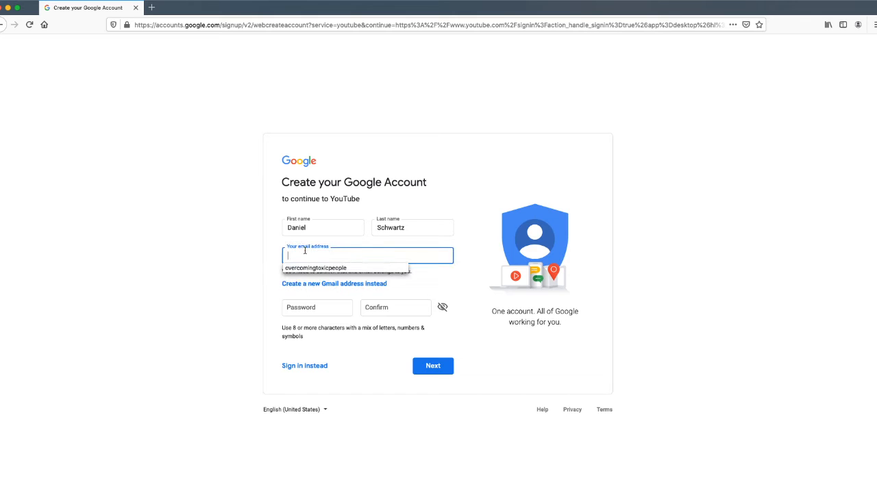
left_click(326, 284)
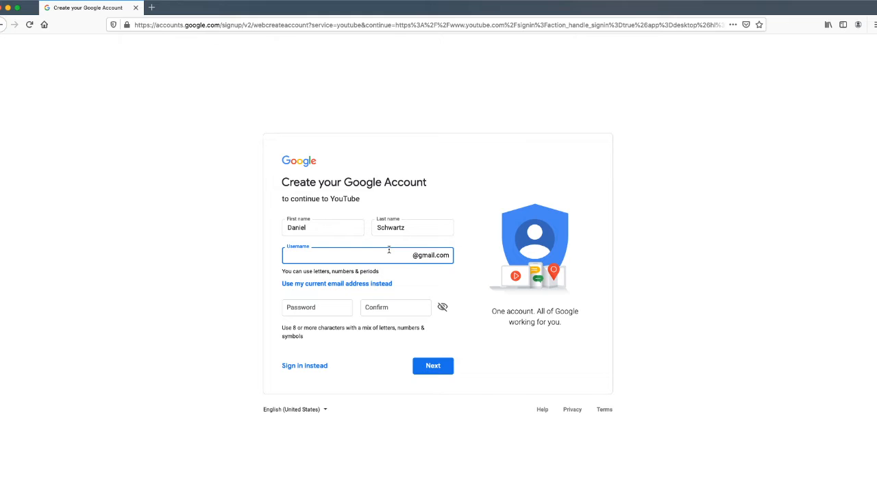
type("overc")
key("Down")
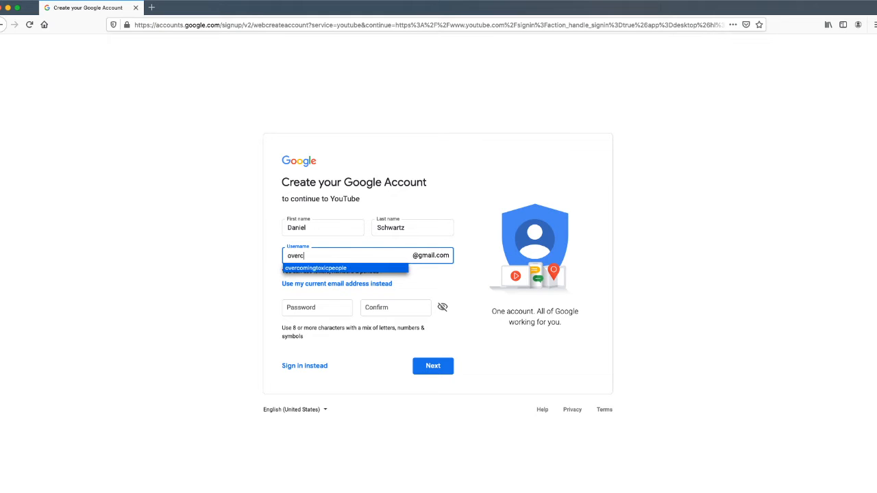
key("Return")
key("super+a")
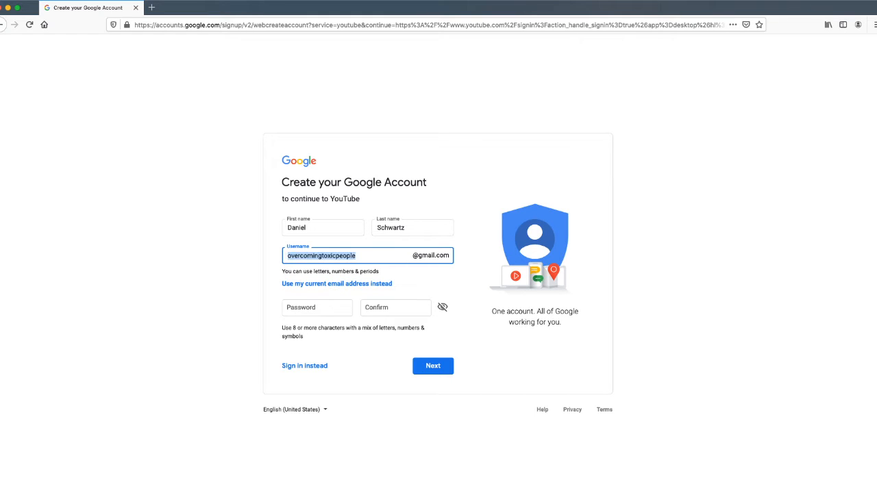
left_click(199, 304)
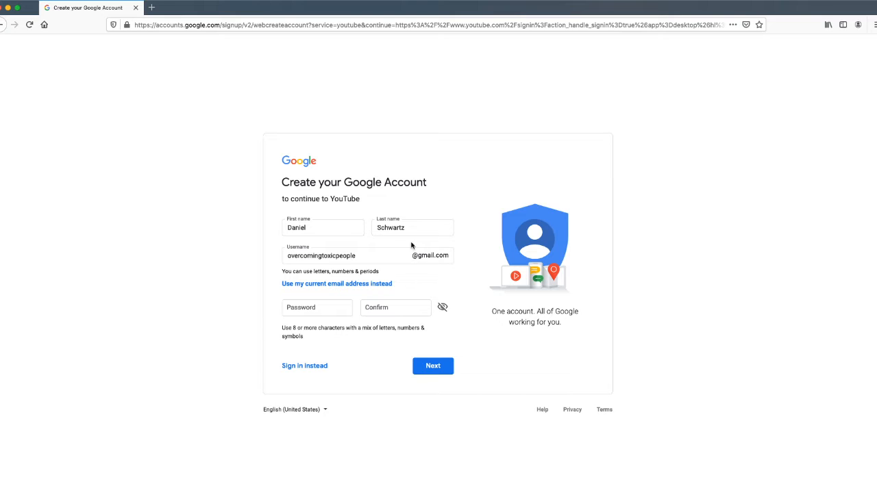
Enter and confirm the account password, then submit the form
left_click(326, 306)
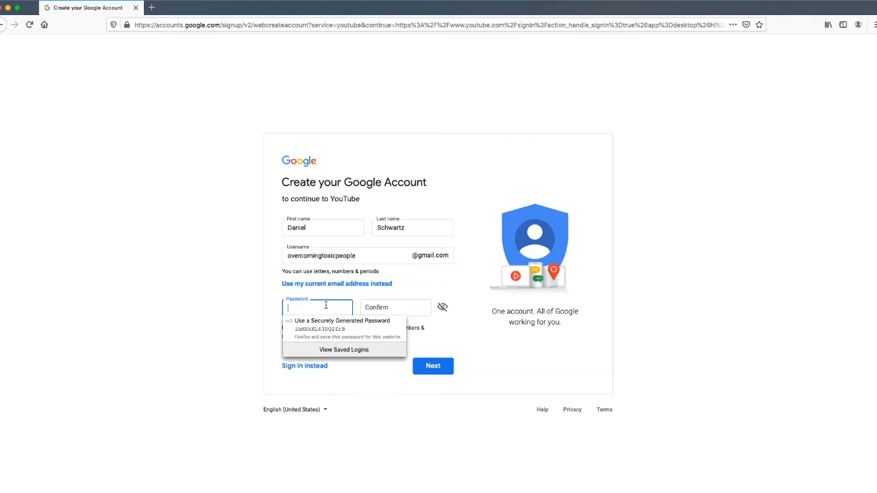
type("•••")
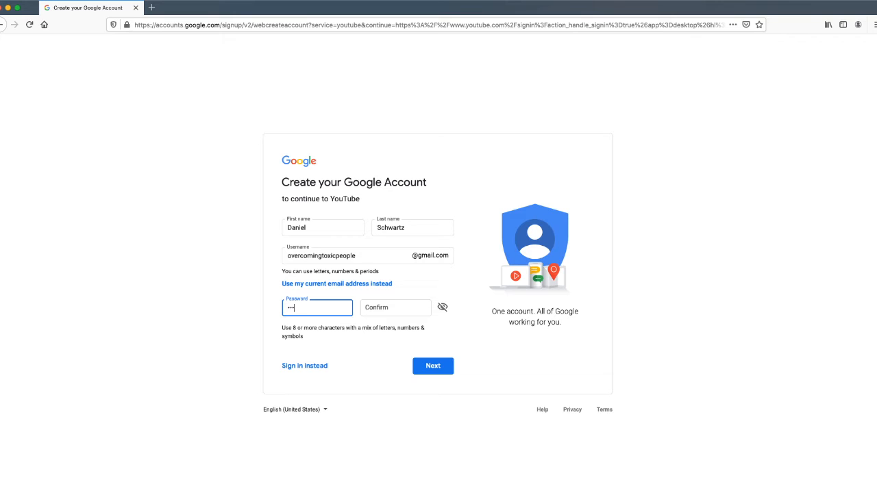
key("Tab")
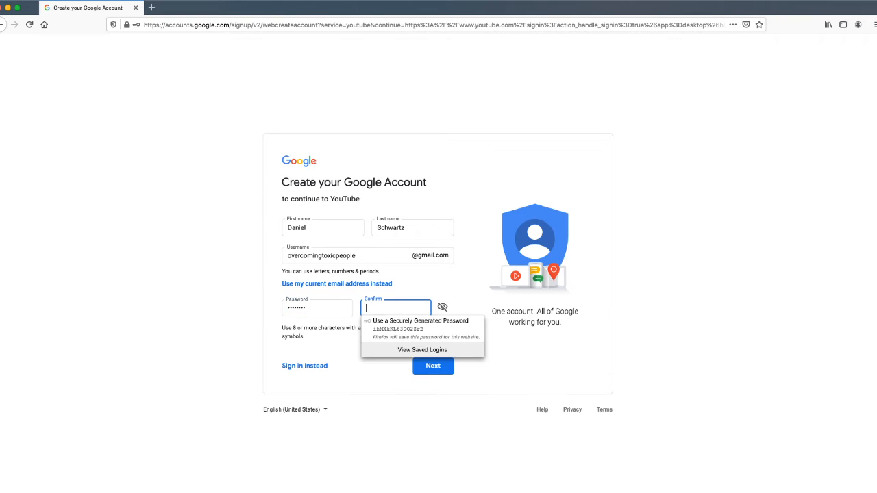
type("•••")
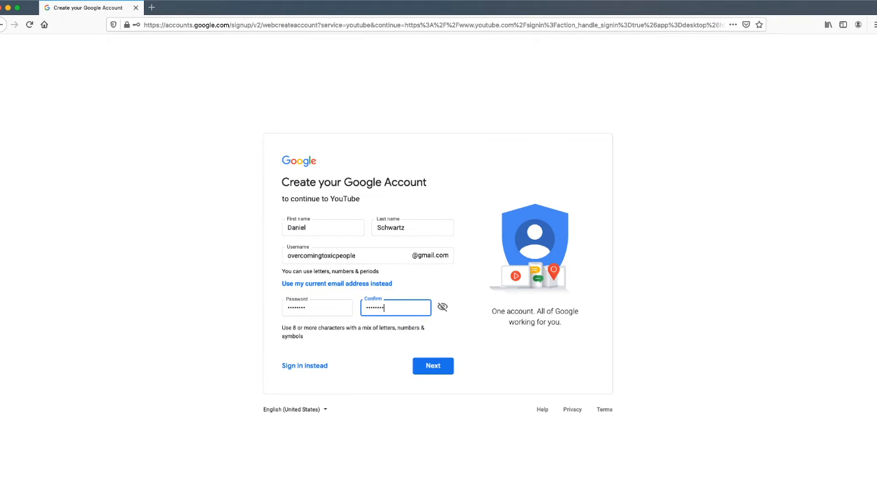
left_click(212, 390)
left_click(442, 376)
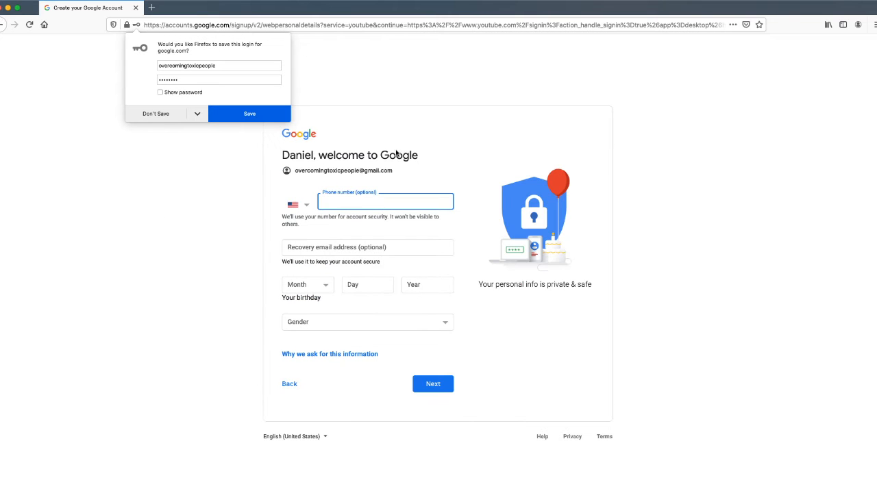
Decline Firefox's save-login prompt, enter the phone number, and leave recovery email empty
left_click(143, 113)
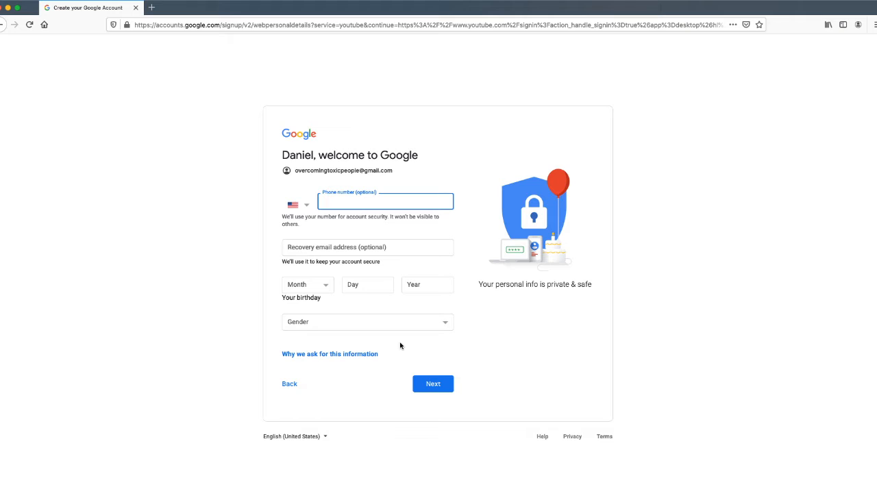
left_click(401, 248)
left_click(219, 266)
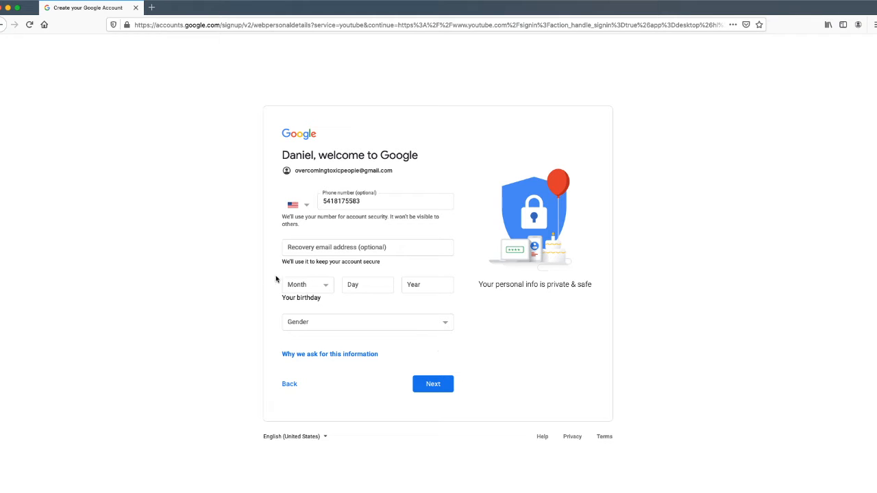
Set birthday to June 12, 1990, gender Male, and submit the details
left_click(313, 285)
left_click(312, 340)
left_click(362, 284)
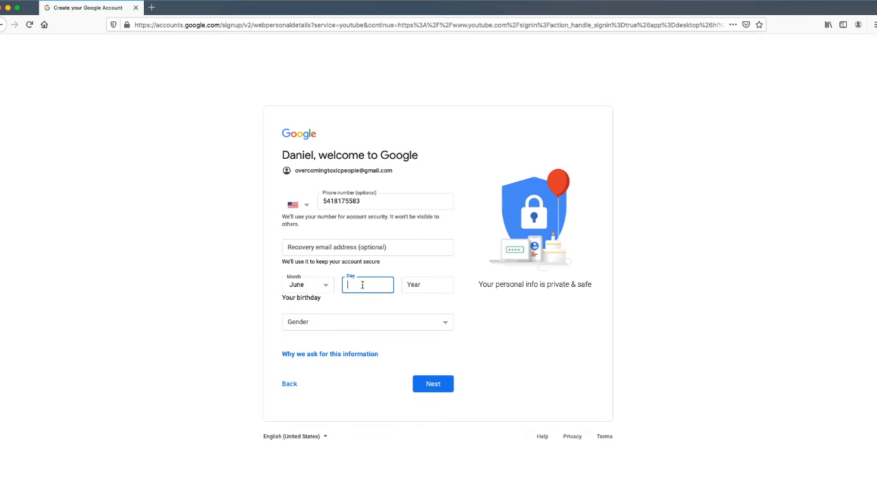
type("12")
left_click(414, 287)
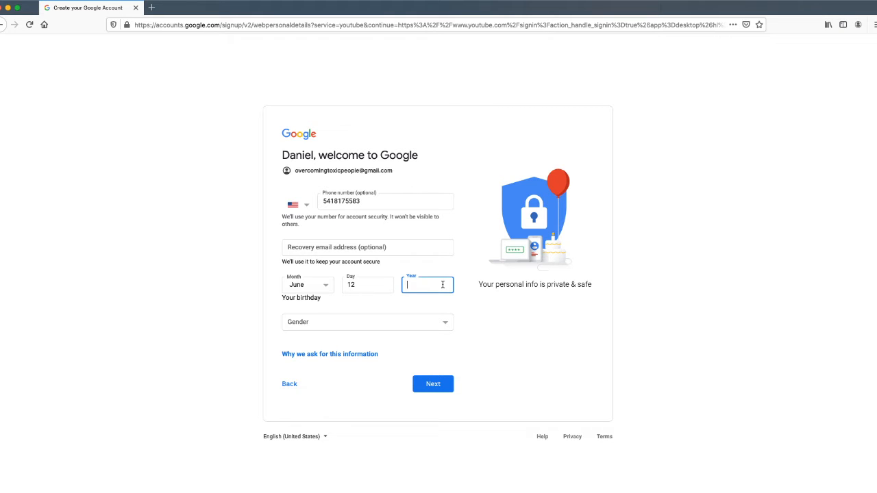
type("1990")
left_click(446, 327)
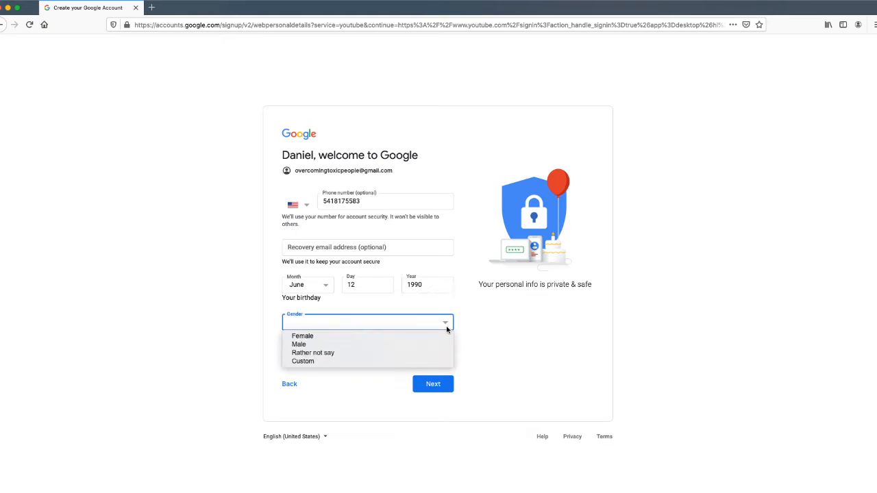
left_click(438, 345)
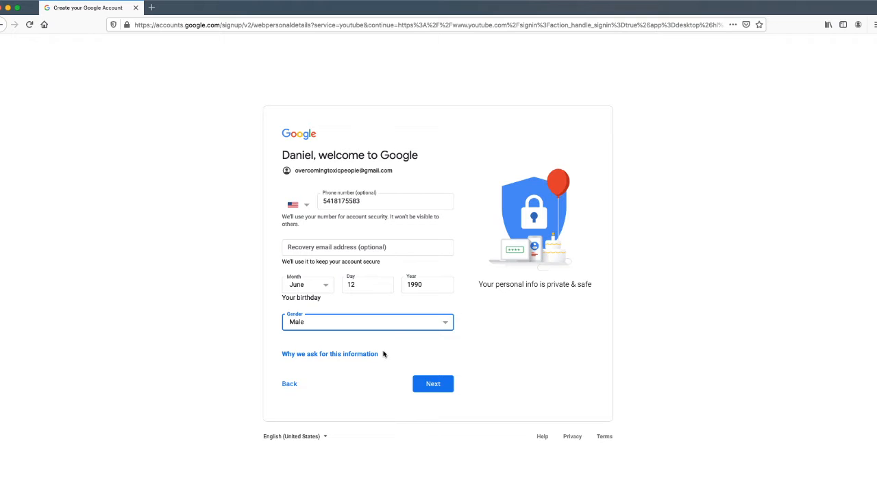
left_click(439, 389)
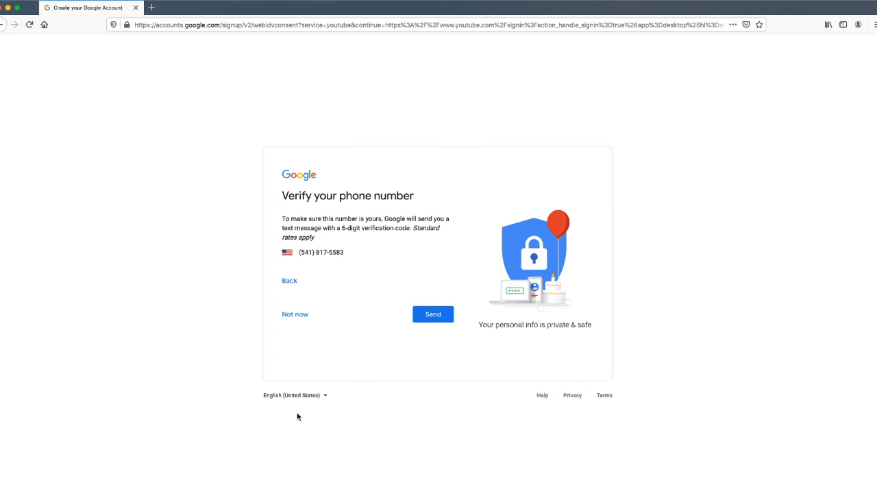
Send the SMS code to the phone, paste the received code, and verify
left_click(427, 316)
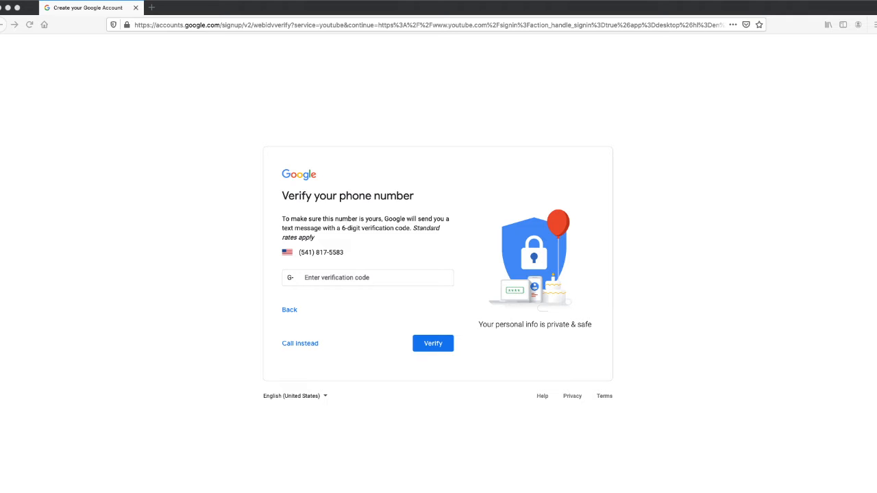
left_click(330, 279)
left_click(433, 346)
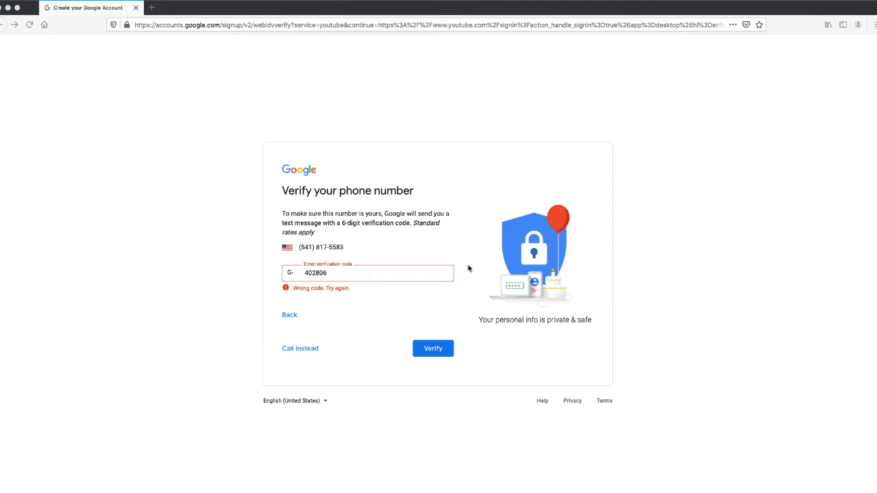
Replace the rejected code with the newly received code and verify again
left_click(426, 274)
left_click(426, 272)
key("super+a")
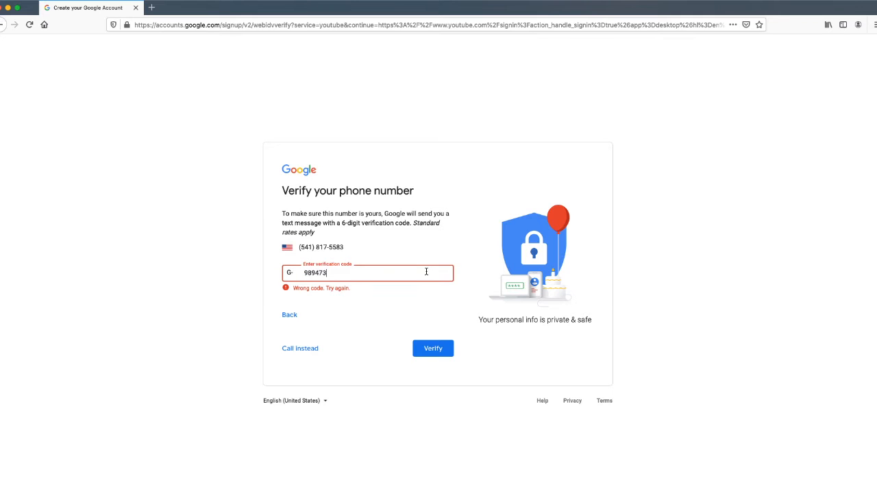
left_click(427, 346)
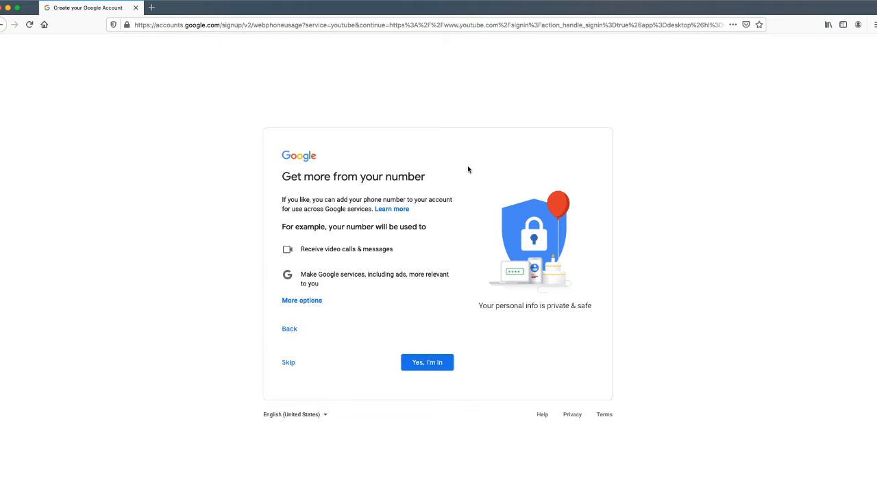
Skip adding the number to Google services and agree to the Privacy and Terms
left_click(289, 363)
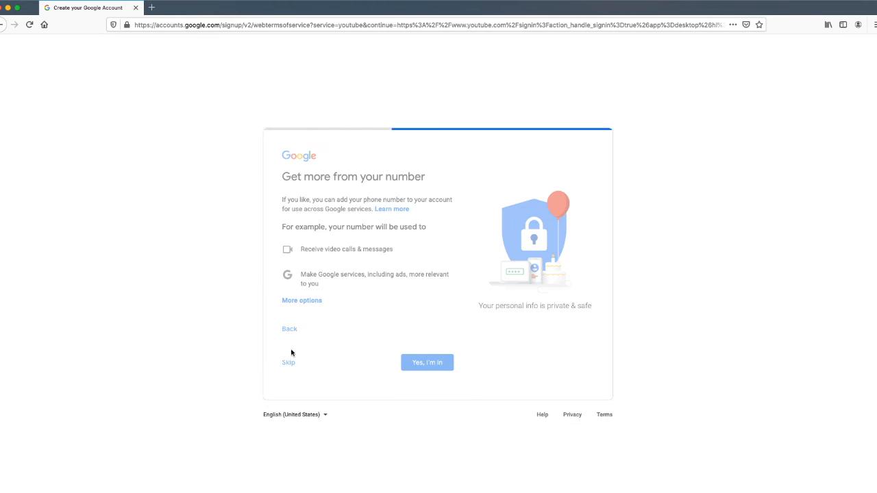
scroll(251, 235, "down", 5)
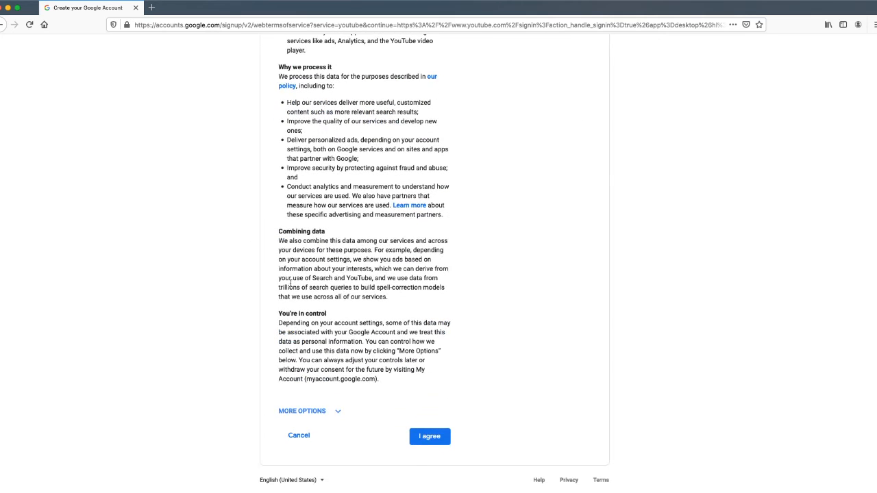
scroll(298, 395, "up", 5)
scroll(295, 415, "down", 5)
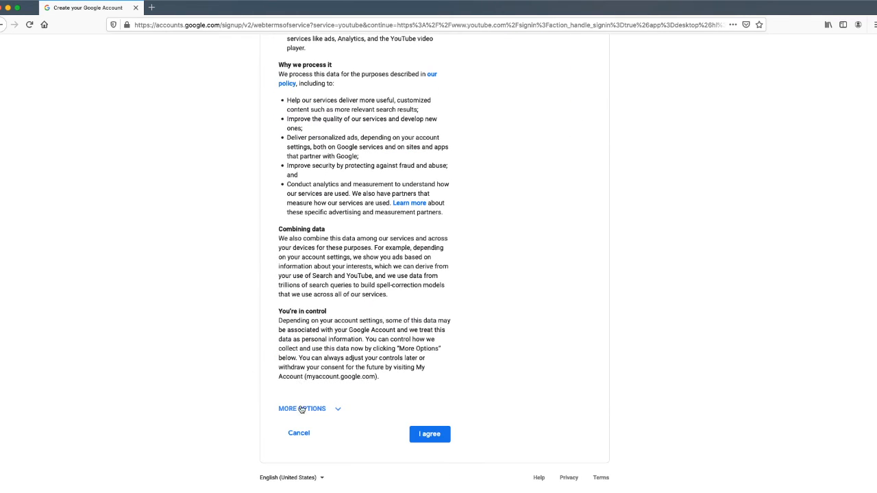
left_click(430, 435)
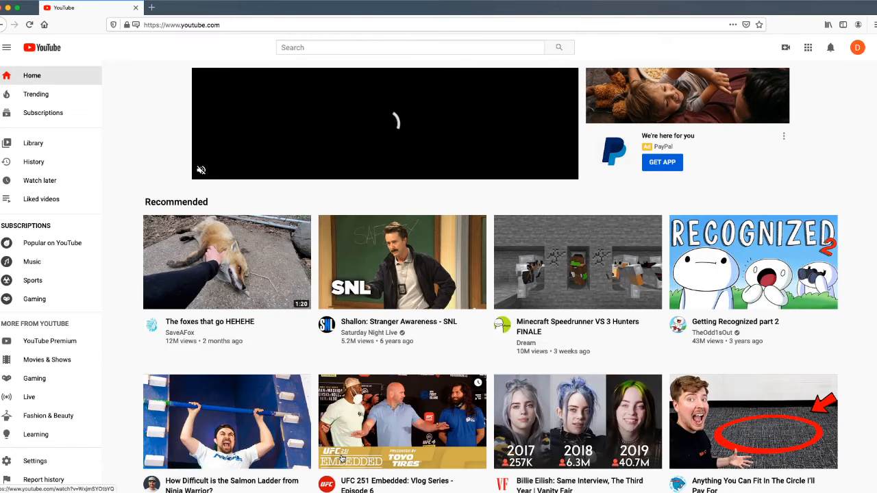
Check the signed-in accounts list from the YouTube avatar menu
left_click(857, 48)
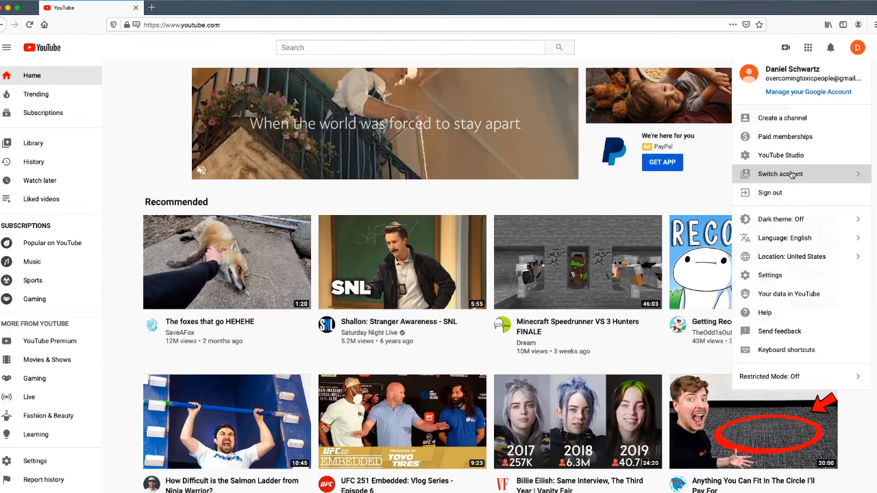
left_click(793, 177)
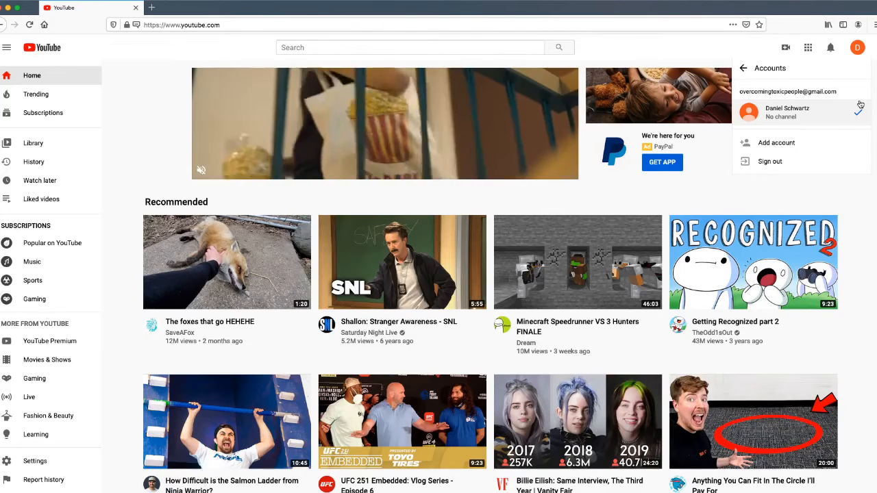
left_click(861, 47)
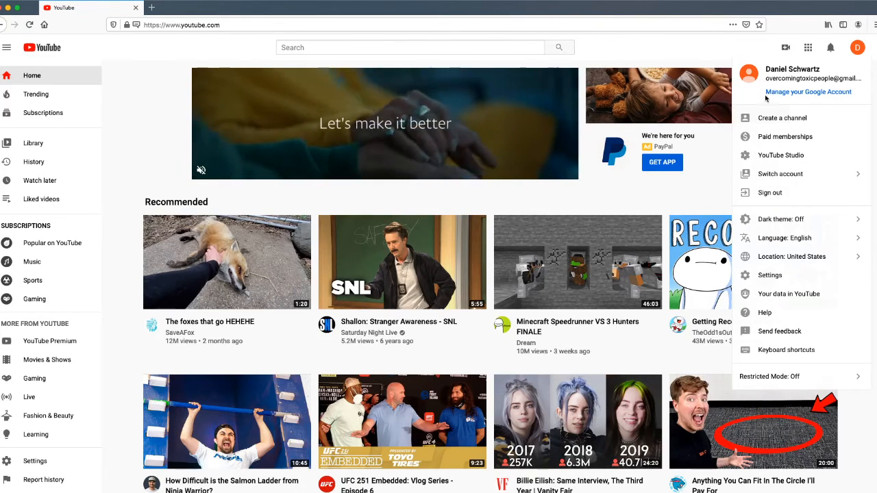
Open Manage your Google Account in a new tab, then close it to return to YouTube
left_click(803, 92)
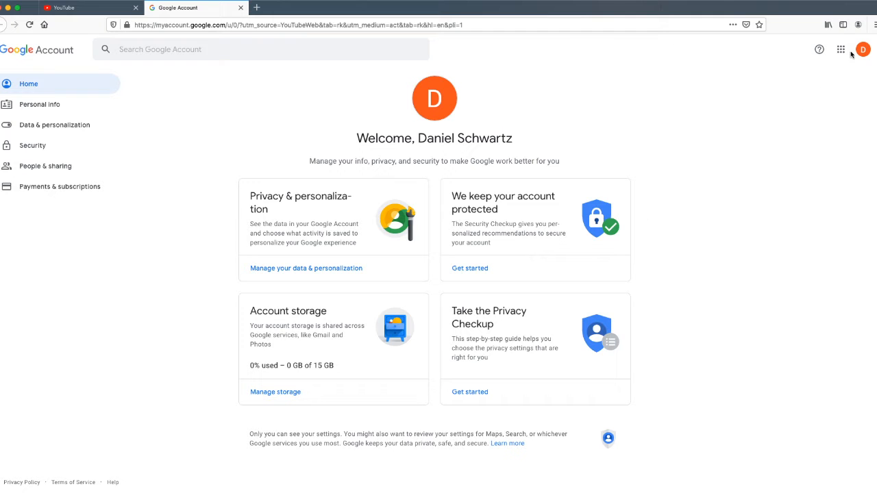
left_click(68, 8)
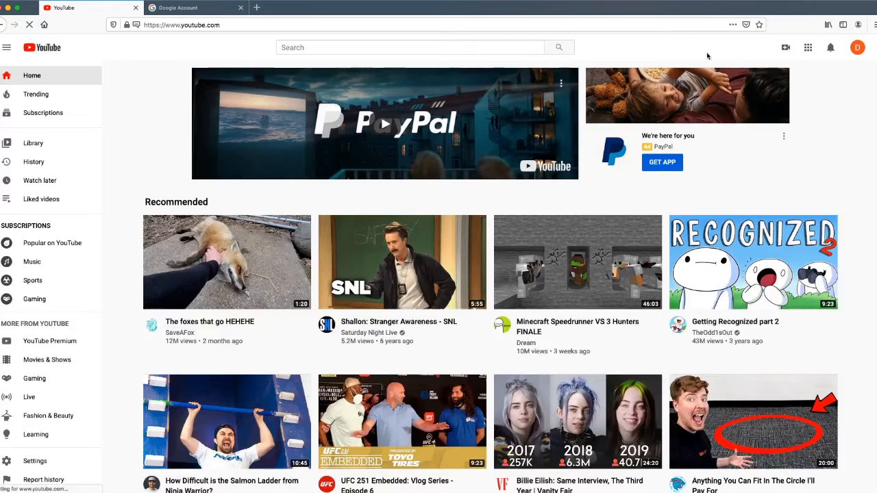
left_click(858, 47)
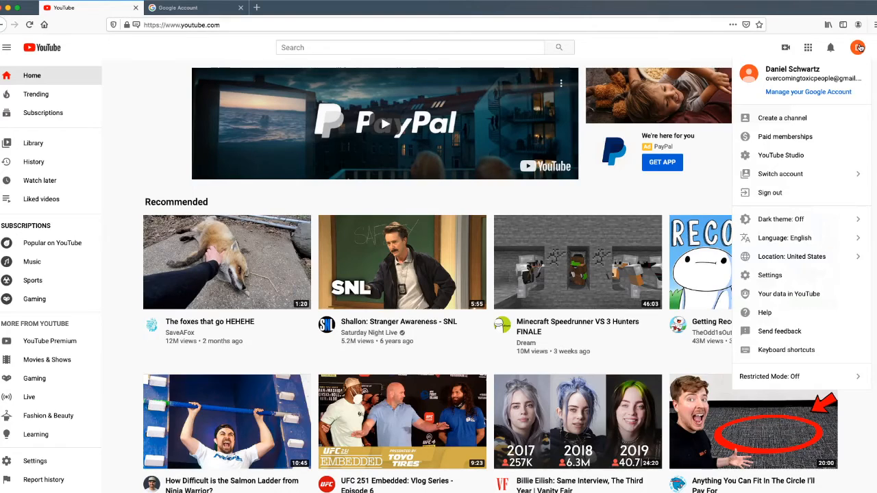
left_click(859, 47)
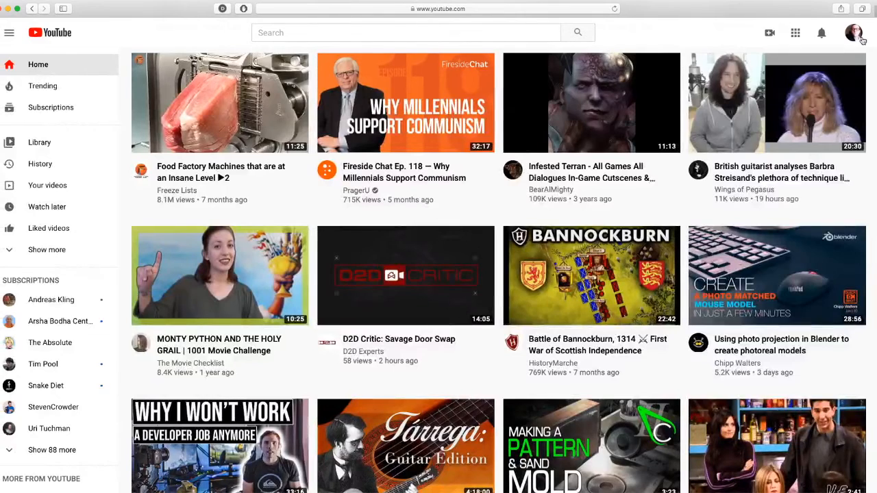
left_click(861, 40)
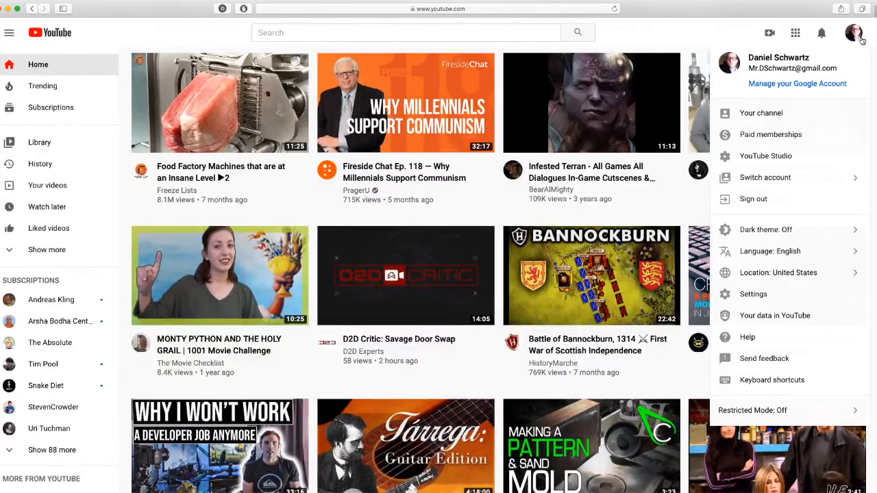
left_click(825, 83)
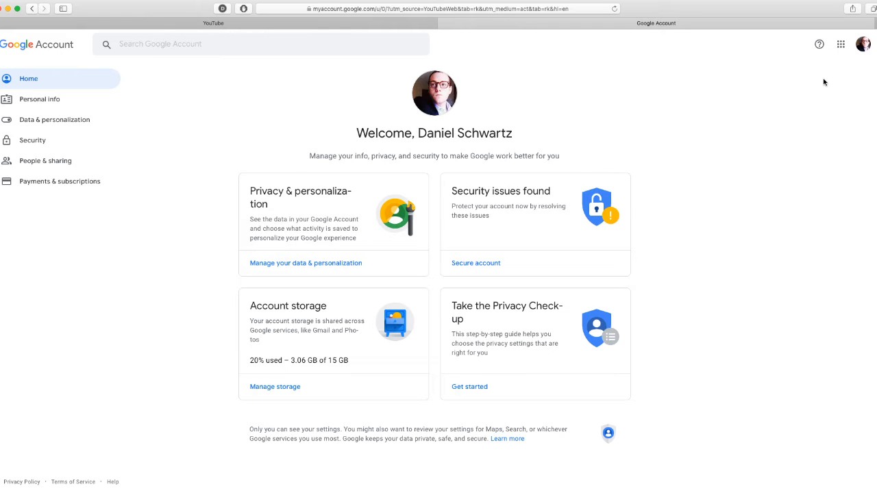
left_click(443, 22)
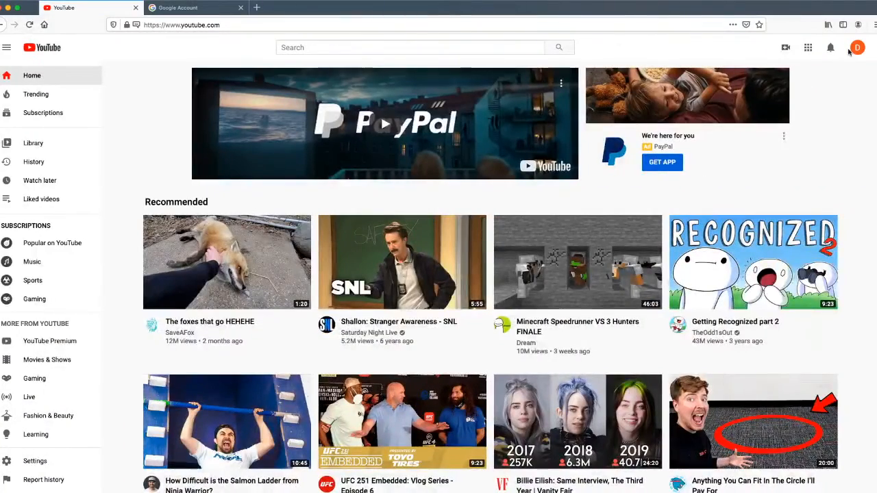
Choose Create a channel, click GET STARTED, and pick the custom channel name option
left_click(852, 52)
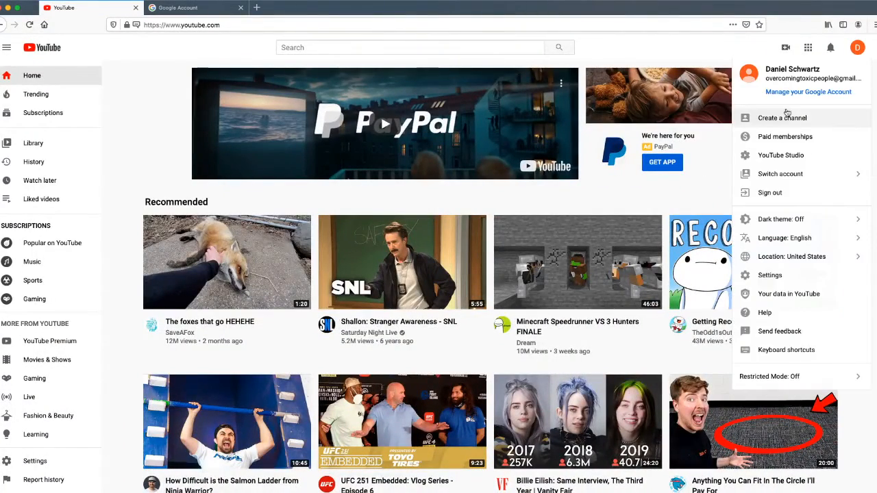
left_click(782, 119)
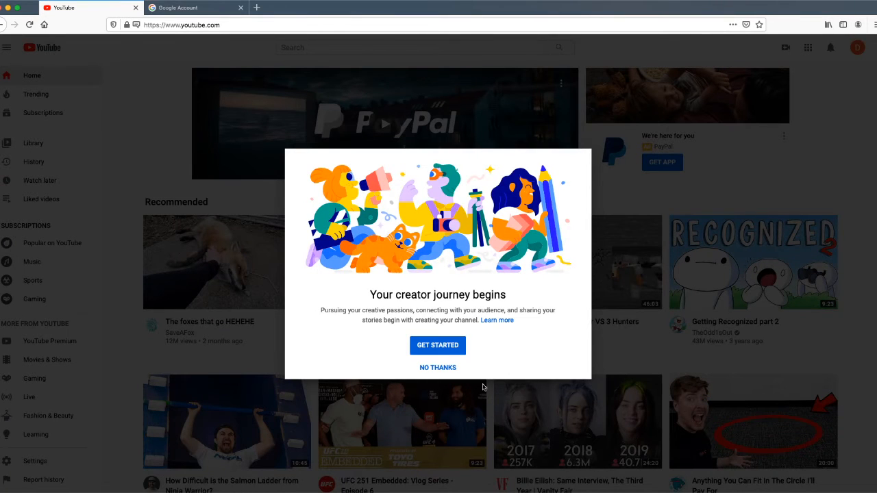
left_click(449, 345)
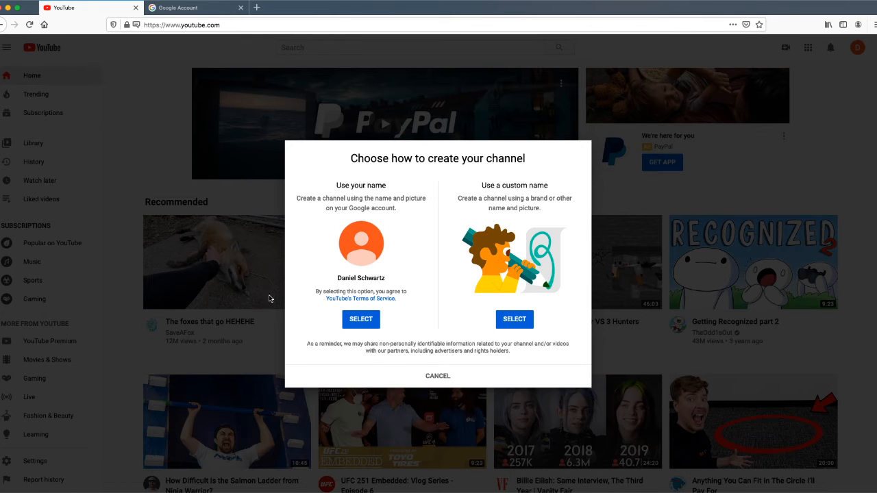
left_click(528, 323)
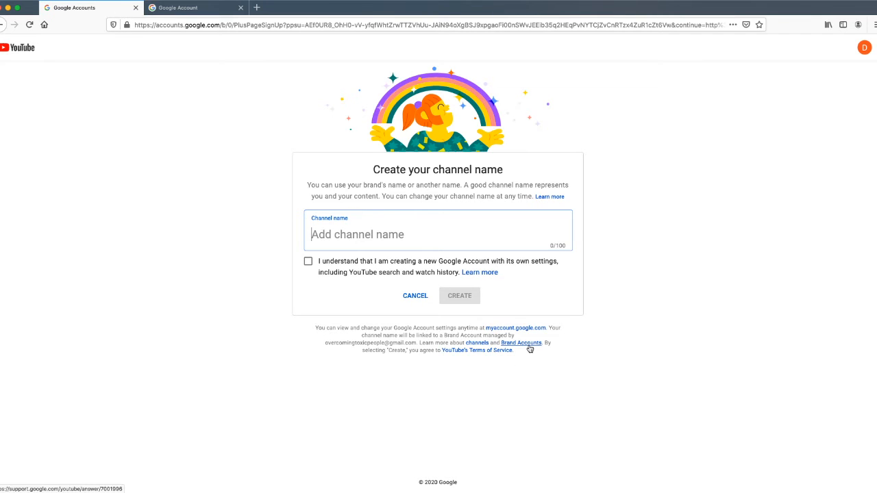
Enter 'Overcoming Toxic People' as the custom channel name
type("Overcoming Toxic People")
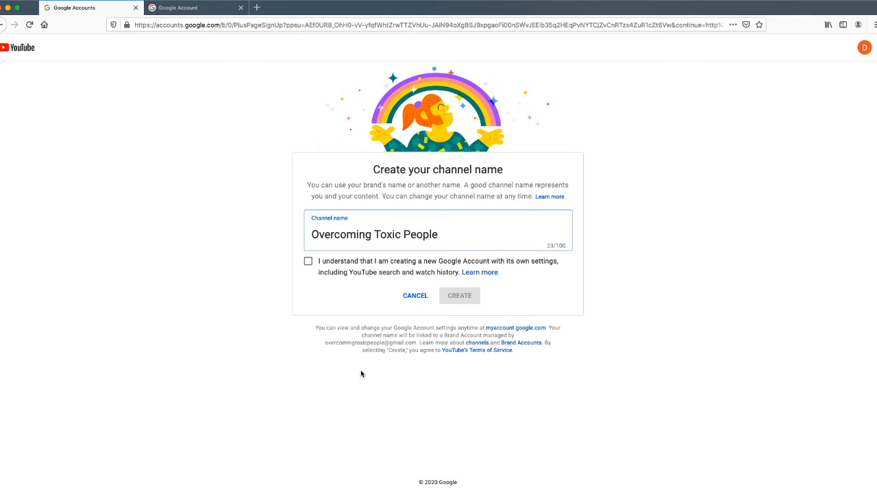
Acknowledge the brand account, create the channel, and close the leftover Google Account tab
left_click(308, 262)
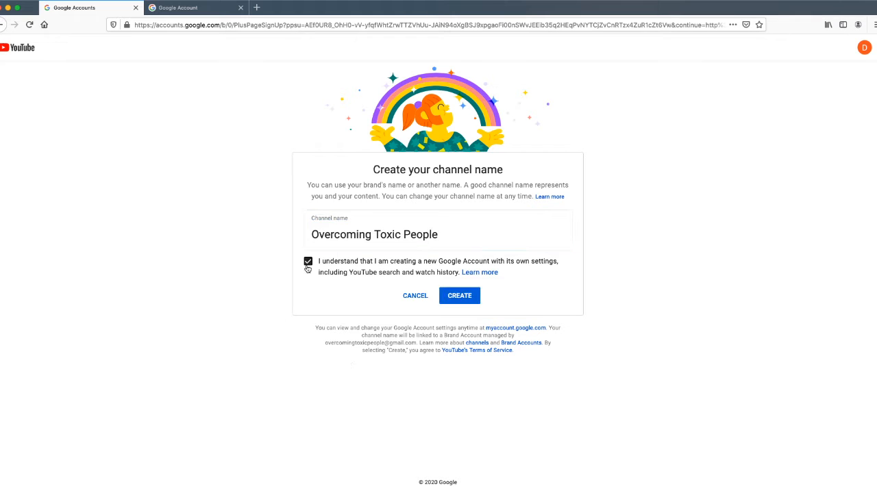
left_click(460, 301)
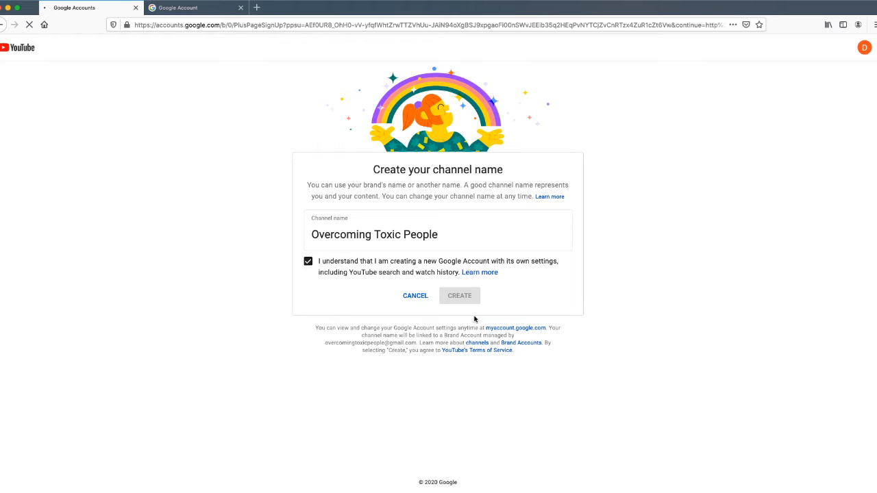
left_click(202, 7)
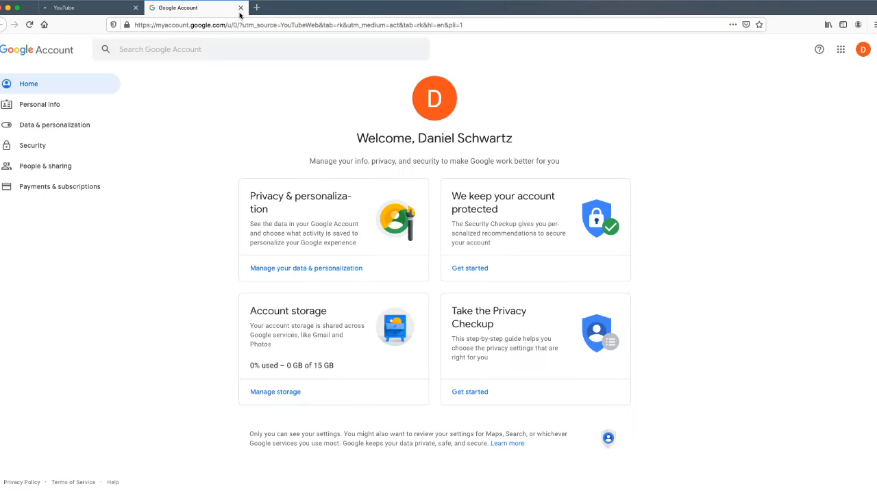
left_click(239, 8)
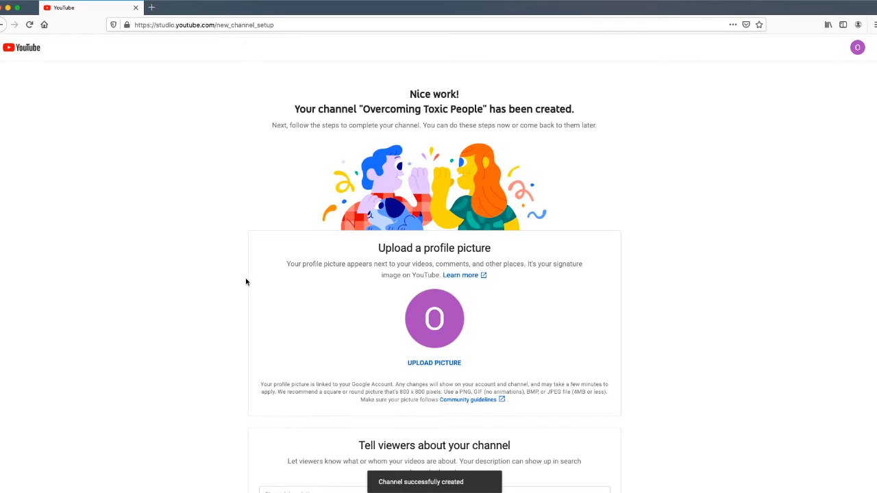
Scroll through the new Overcoming Toxic People channel setup page
scroll(245, 281, "down", 3)
scroll(247, 282, "up", 3)
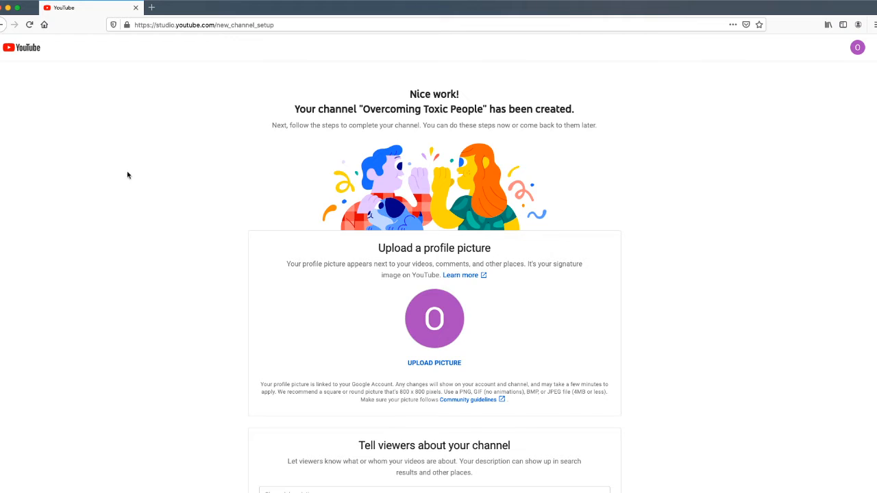
scroll(159, 204, "down", 1)
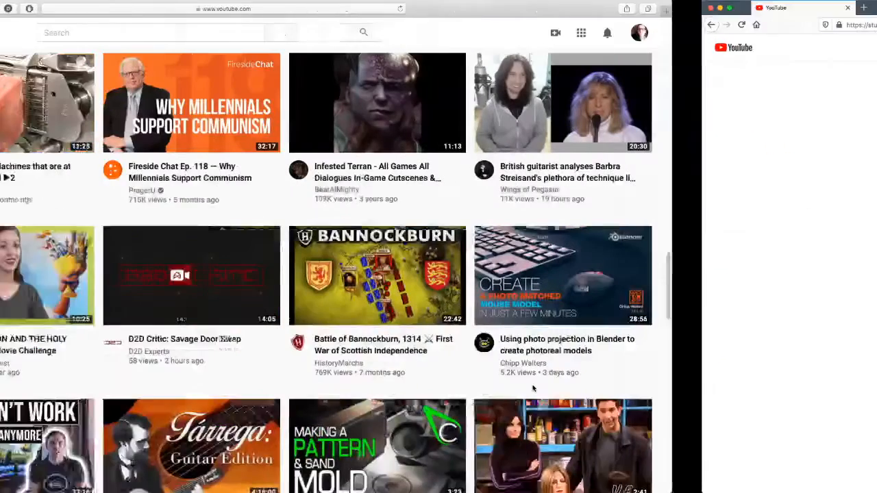
Switch to the Firefox space with the channel setup page and open a new tab
scroll(615, 367, "down", 1)
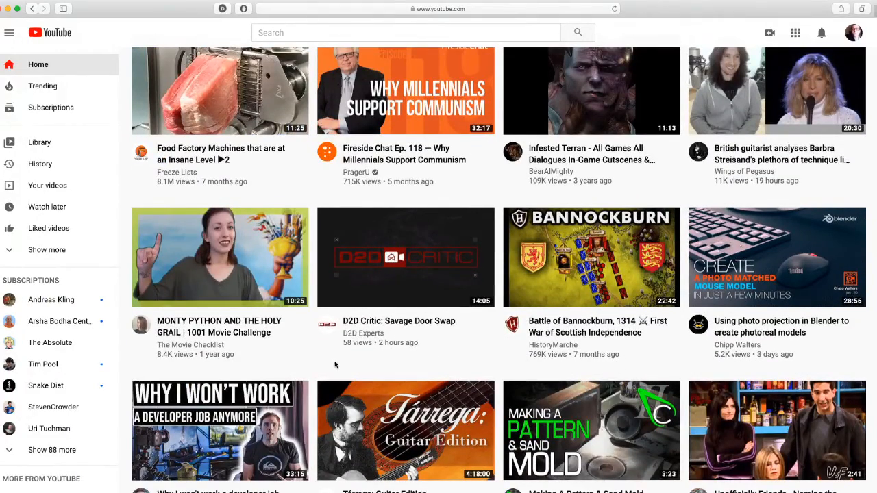
scroll(334, 362, "down", 5)
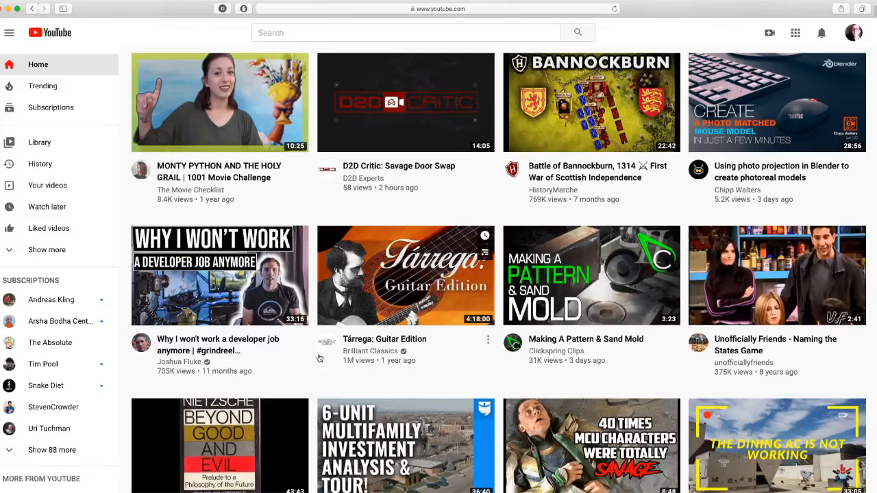
scroll(329, 363, "down", 1)
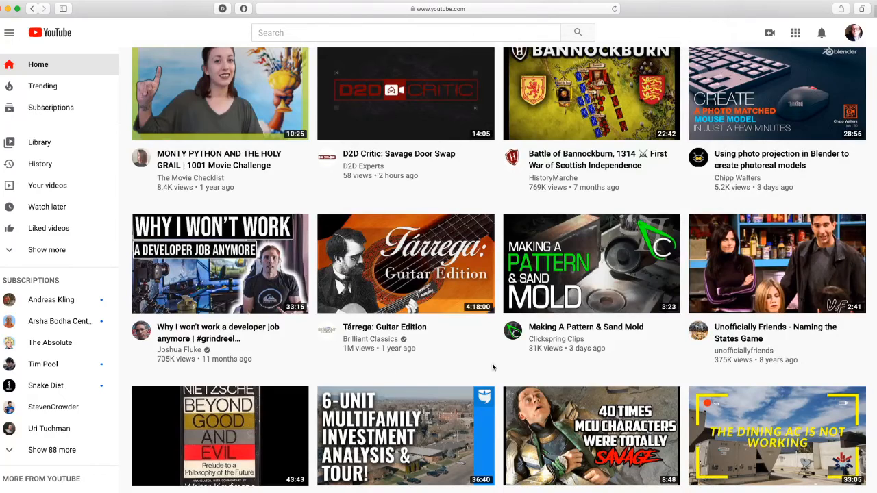
key("ctrl+Right")
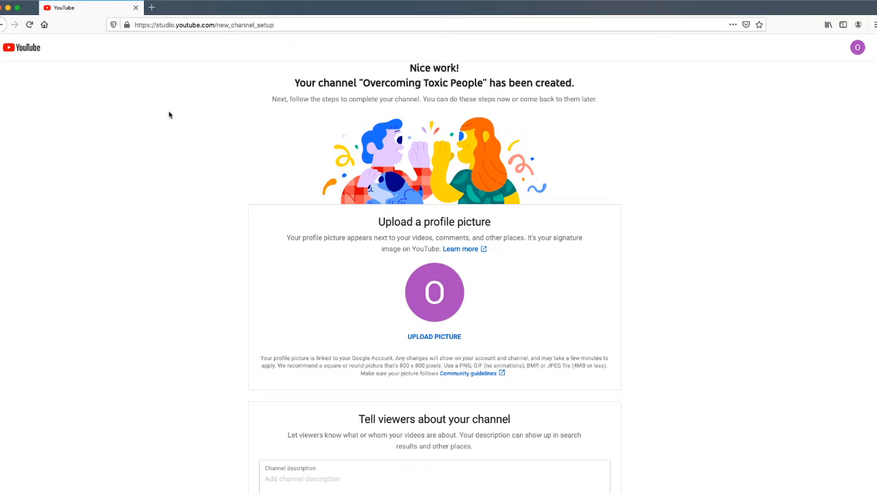
left_click(151, 8)
Load unsplash.com, browse its photos, and return to the YouTube setup tab
type("u")
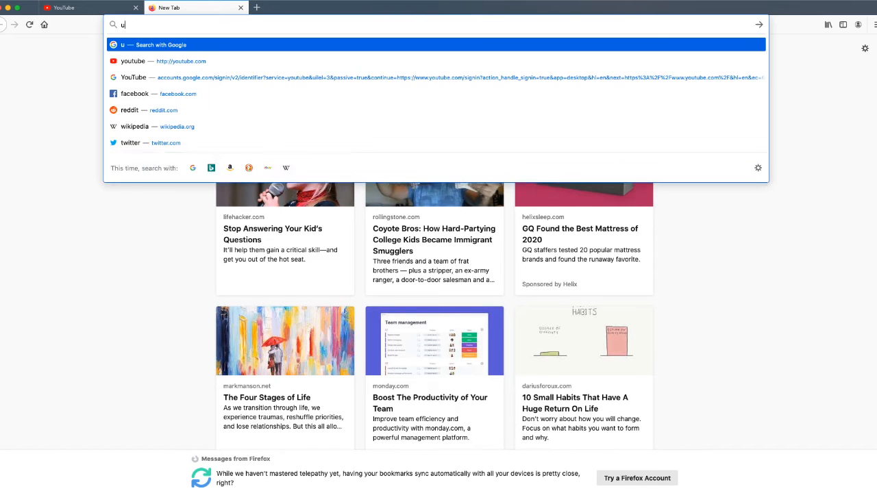
type("nsplash.com")
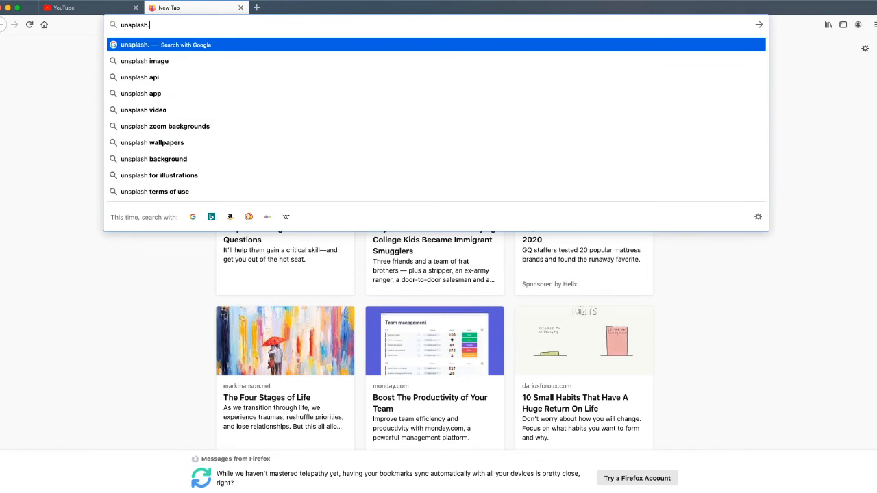
key("Return")
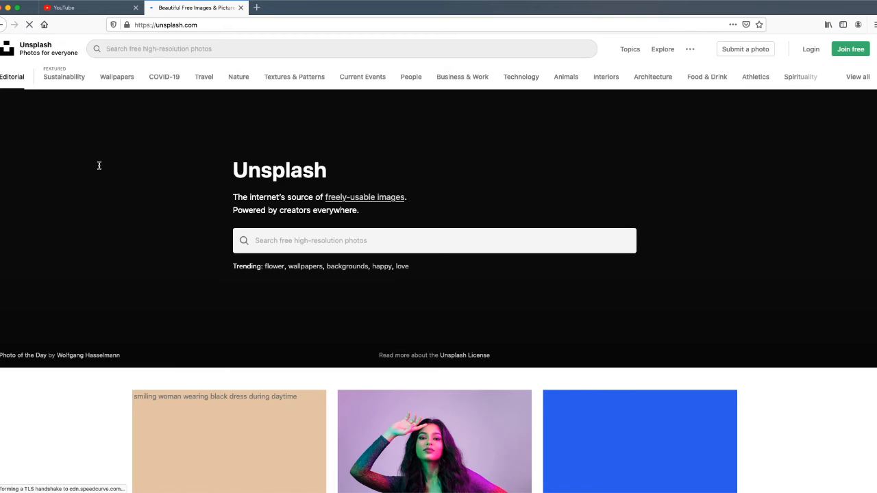
scroll(362, 223, "down", 3)
scroll(458, 290, "down", 3)
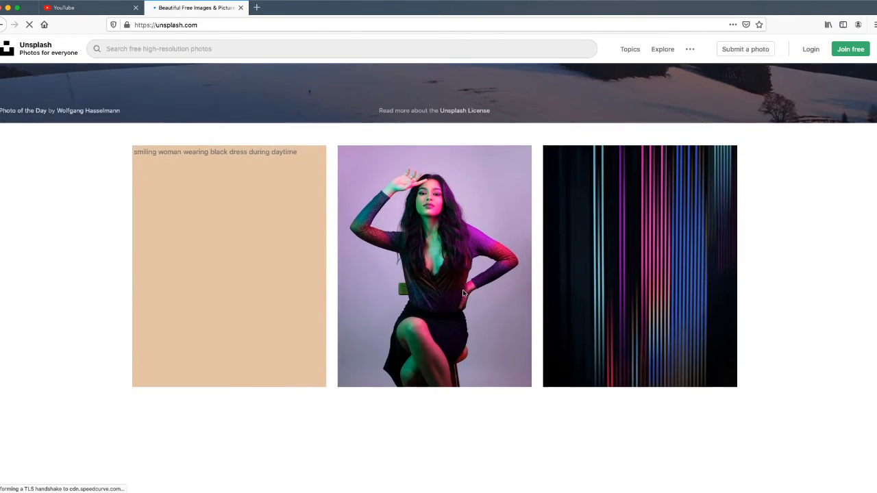
scroll(458, 290, "up", 3)
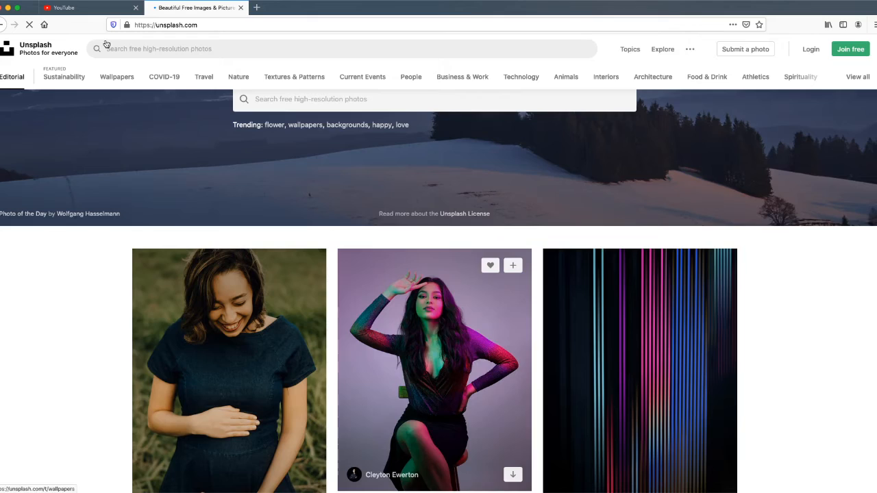
left_click(104, 9)
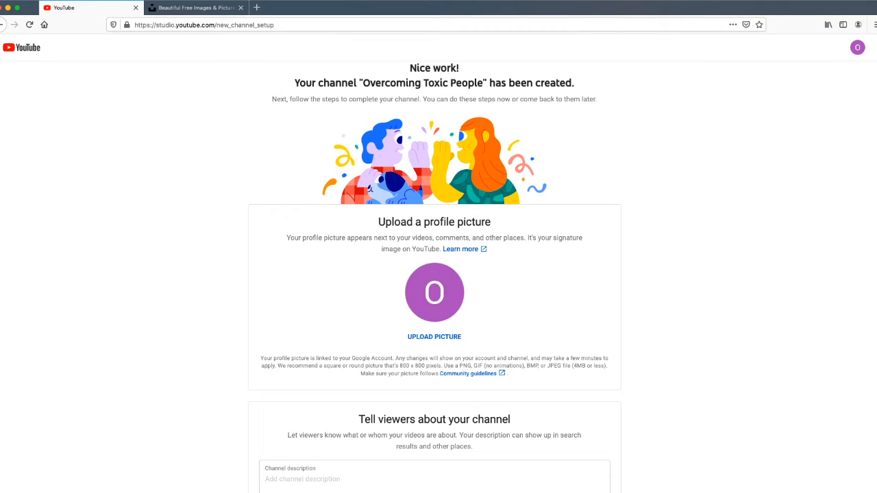
Bring up the leftover Unsplash page and close it
key("super+Tab")
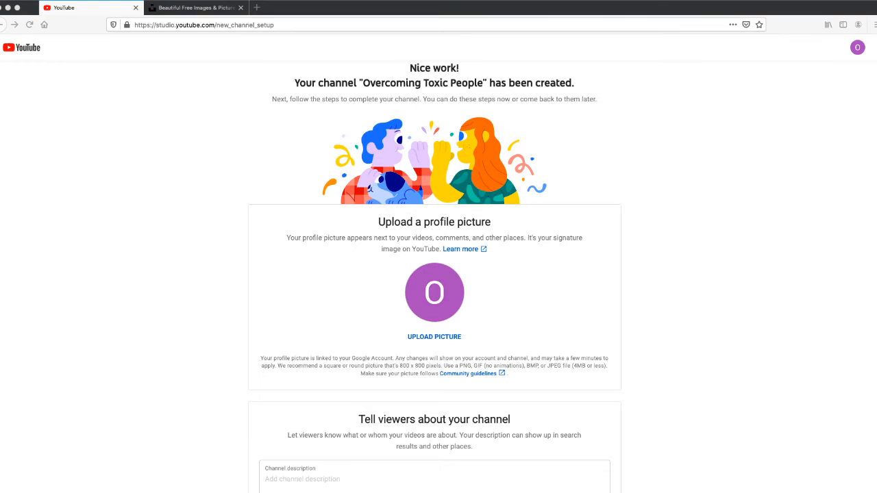
left_click(199, 8)
left_click(241, 7)
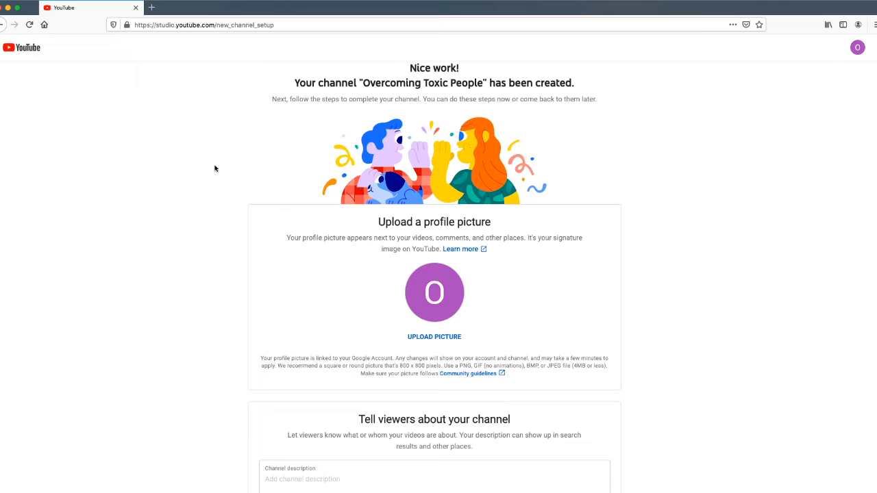
Upload the downloaded field photo from Downloads as the channel profile picture
left_click(454, 339)
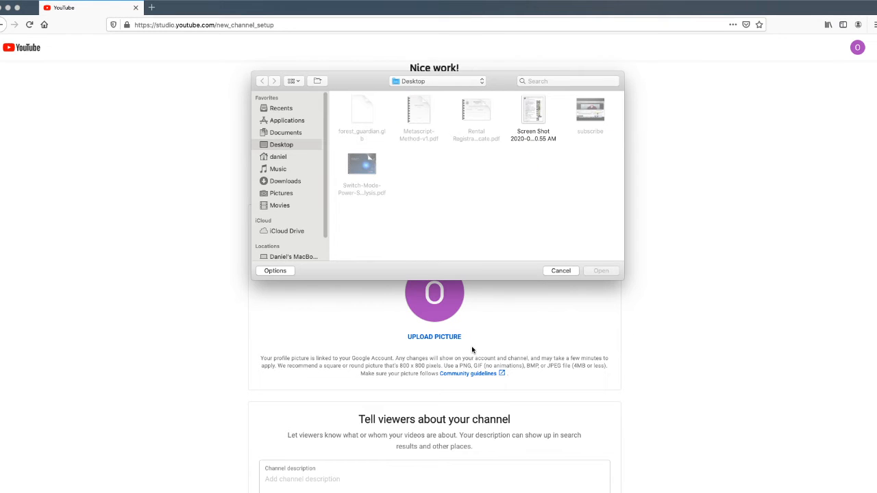
left_click(296, 183)
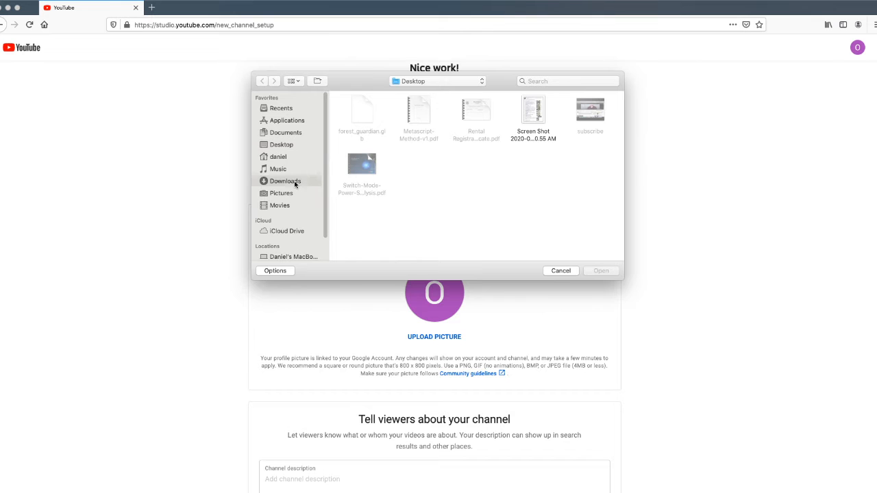
scroll(454, 184, "down", 10)
scroll(466, 206, "up", 5)
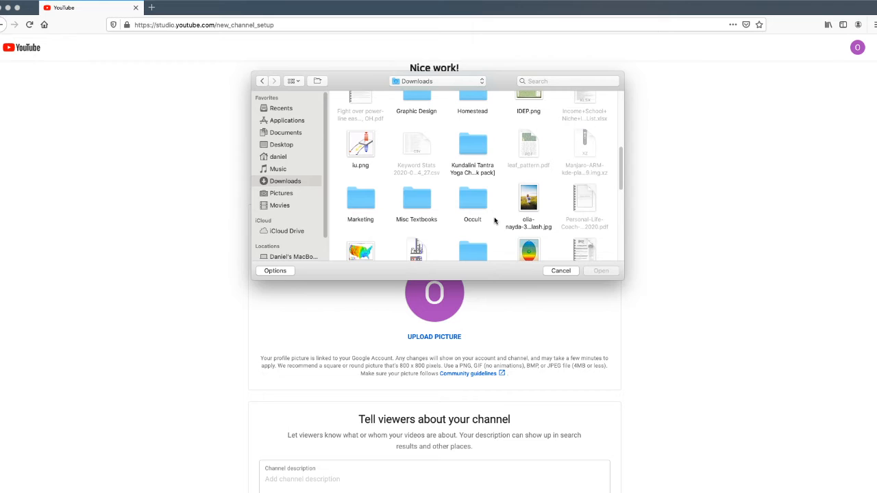
left_click(528, 200)
left_click(602, 271)
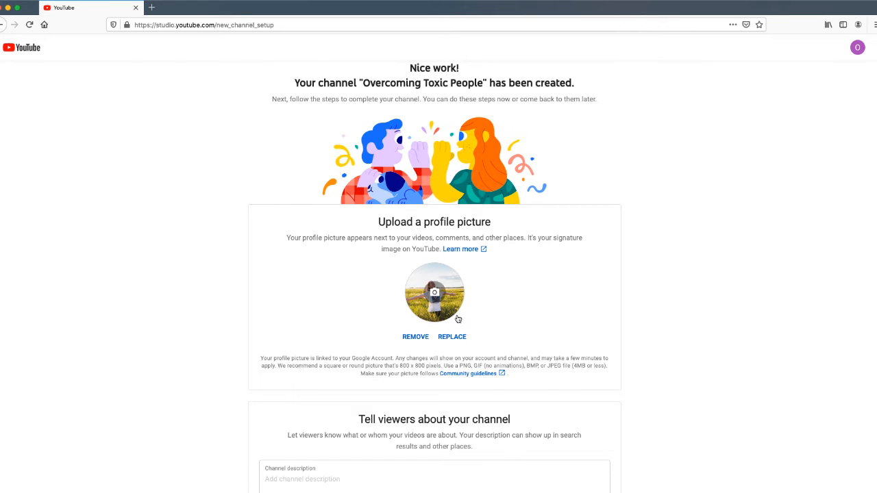
Cancel a profile-picture replacement, click into Channel description, and open a new tab
scroll(541, 335, "down", 3)
left_click(453, 251)
left_click(561, 271)
scroll(566, 282, "down", 5)
scroll(565, 283, "up", 2)
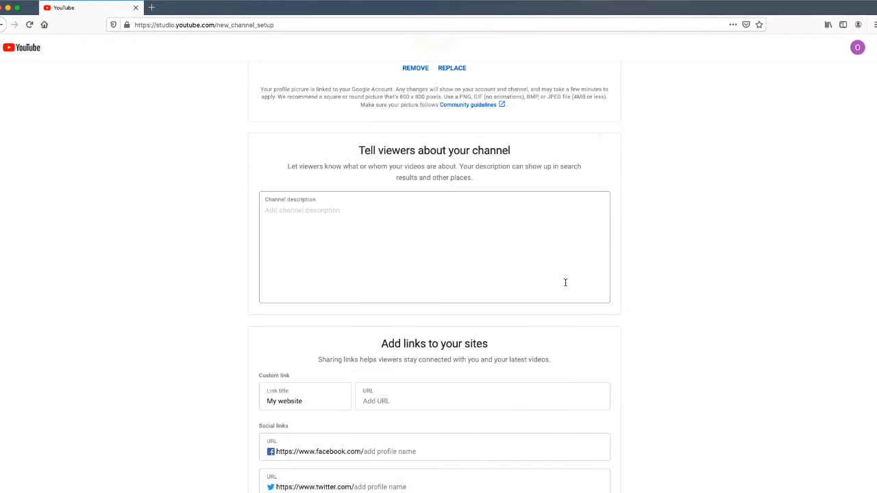
left_click(495, 274)
scroll(604, 275, "up", 1)
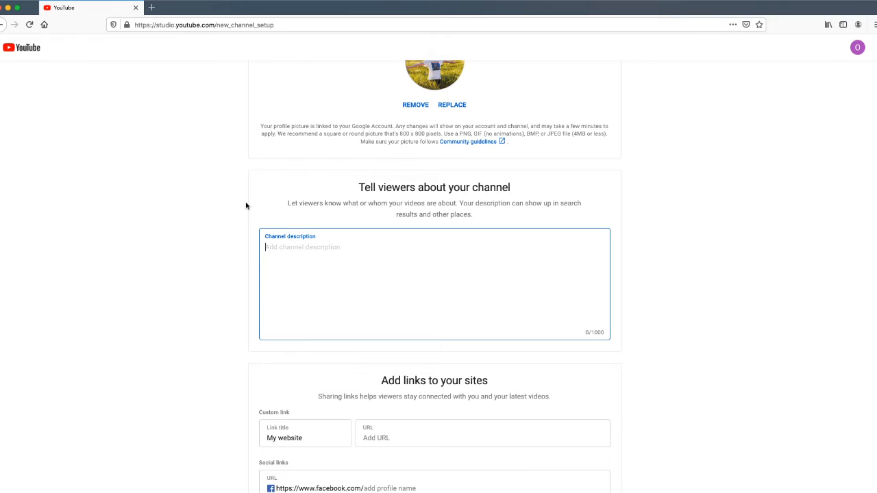
left_click(151, 7)
Go to overcomingtoxicpeople.com in the new tab
type("overcam")
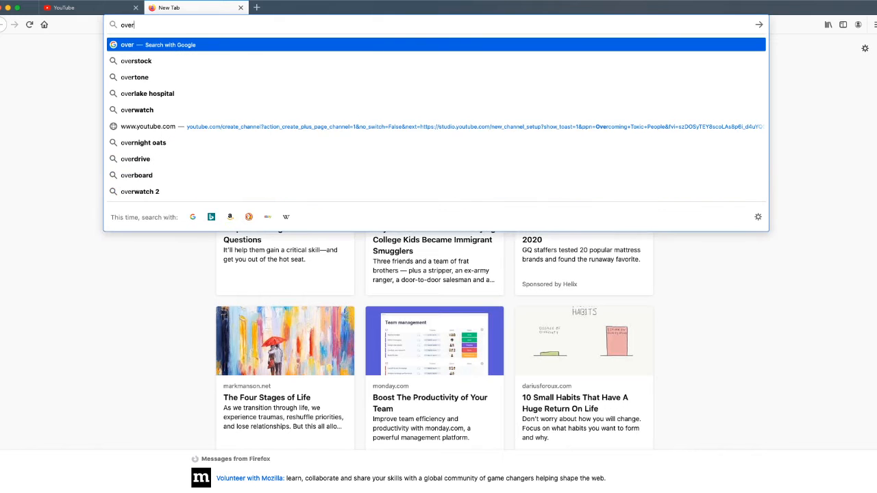
key("BackSpace")
key("BackSpace")
type("omingtoxc")
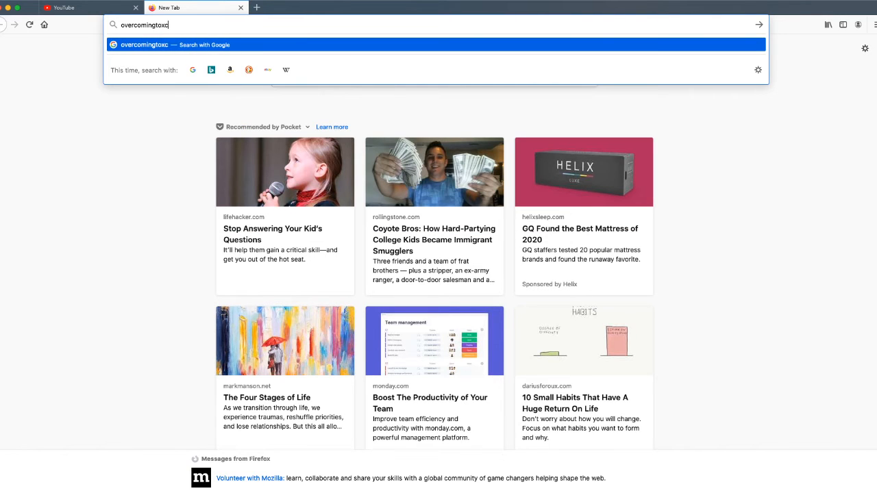
key("BackSpace")
type("icpeople.com")
key("Return")
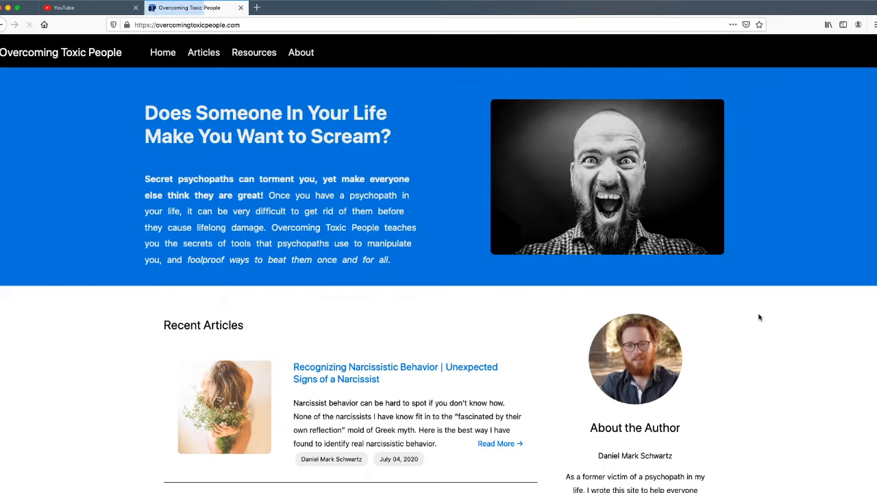
Select the About the Author bio paragraph and return to the channel setup tab
scroll(754, 325, "down", 3)
left_click_drag(701, 325, 572, 260)
triple_click(677, 312)
key("super+c")
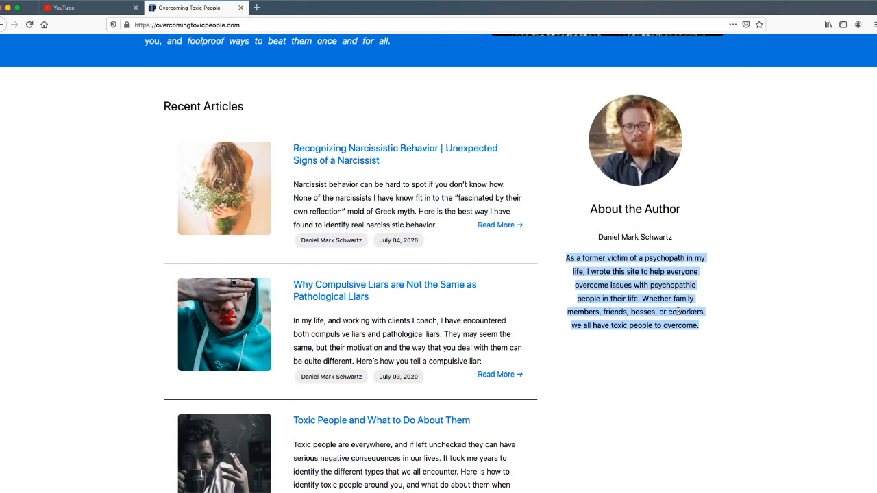
left_click(73, 6)
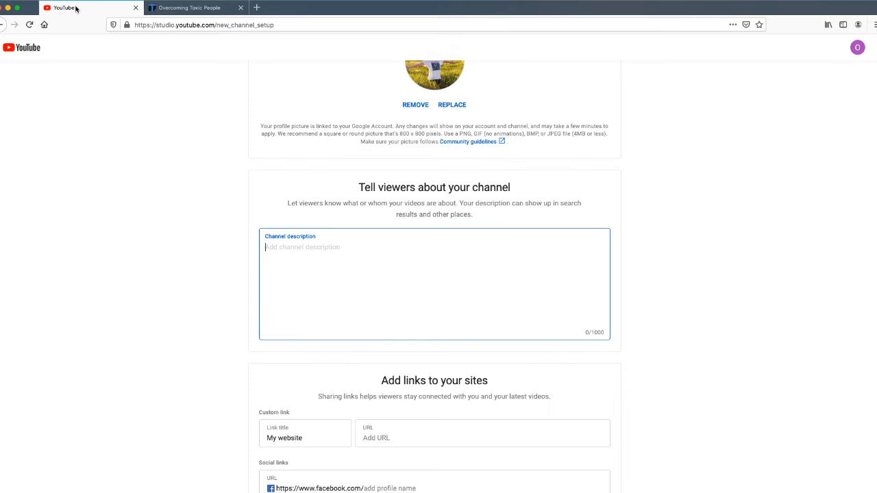
Paste the author bio into Channel description, rewording it to 'created this channel'
key("super+v")
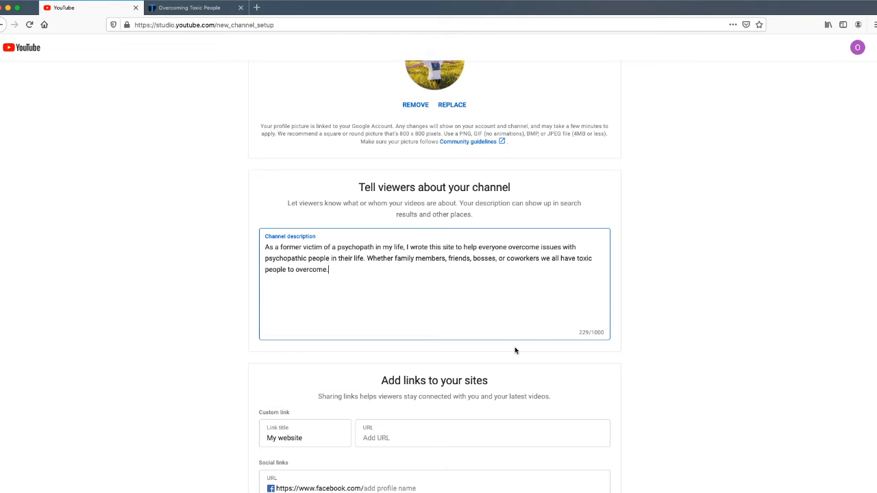
double_click(449, 246)
type("chal")
key("BackSpace")
key("BackSpace")
key("BackSpace")
key("BackSpace")
key("BackSpace")
key("BackSpace")
key("BackSpace")
key("BackSpace")
key("BackSpace")
key("BackSpace")
key("BackSpace")
key("BackSpace")
key("BackSpace")
key("BackSpace")
key("BackSpace")
type("created this chan")
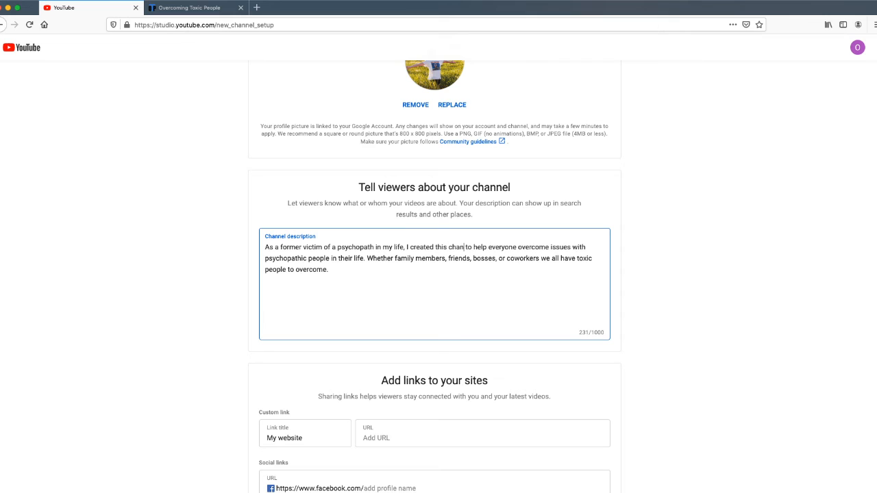
type("nel")
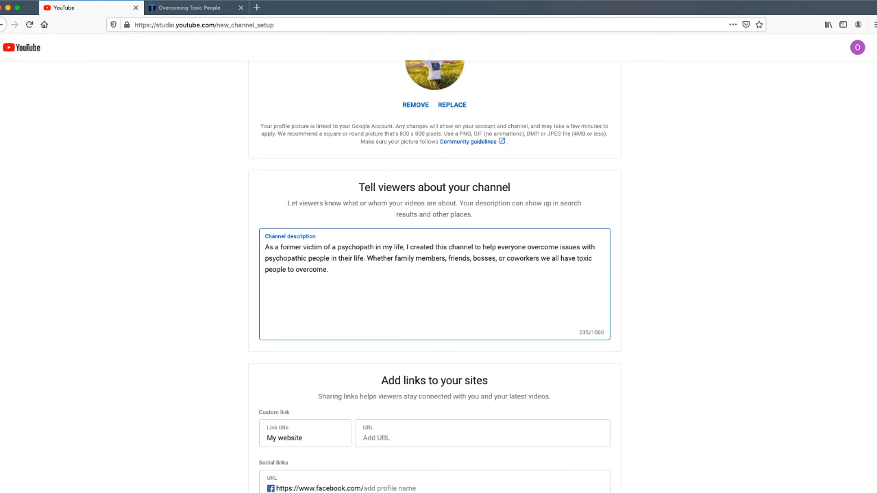
type("We cover how to teal wi")
Finish the added line on dealing with difficult people, including narcissists and psychopaths
key("BackSpace")
key("BackSpace")
key("BackSpace")
key("BackSpace")
type("deall with difficult people")
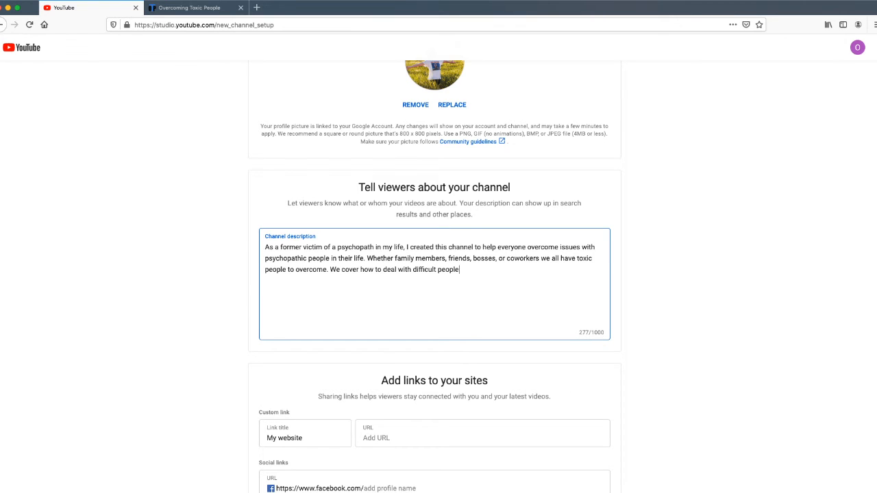
type(" wich in")
key("BackSpace")
key("BackSpace")
key("BackSpace")
key("BackSpace")
type("hichi")
key("BackSpace")
type("includes narcissists")
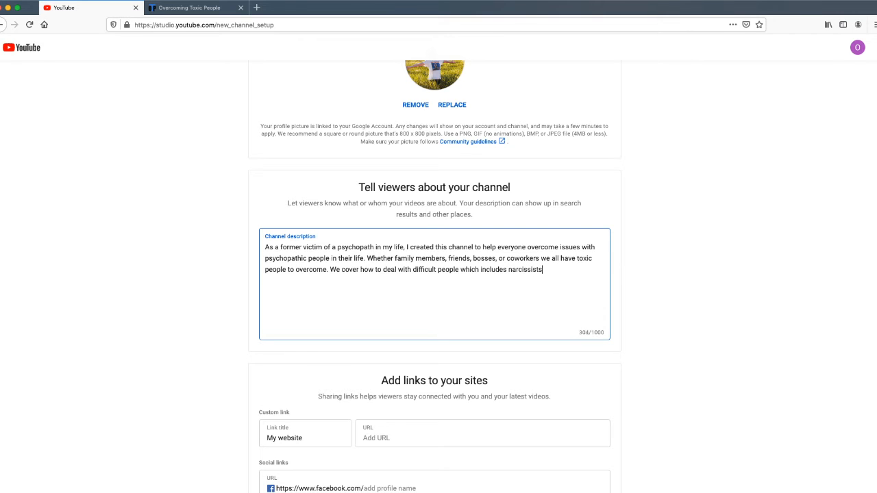
type(", psy")
key("BackSpace")
key("BackSpace")
type("chopath")
scroll(621, 326, "down", 1)
Copy the Overcoming Toxic People site address and paste it as the custom link URL
scroll(658, 370, "down", 5)
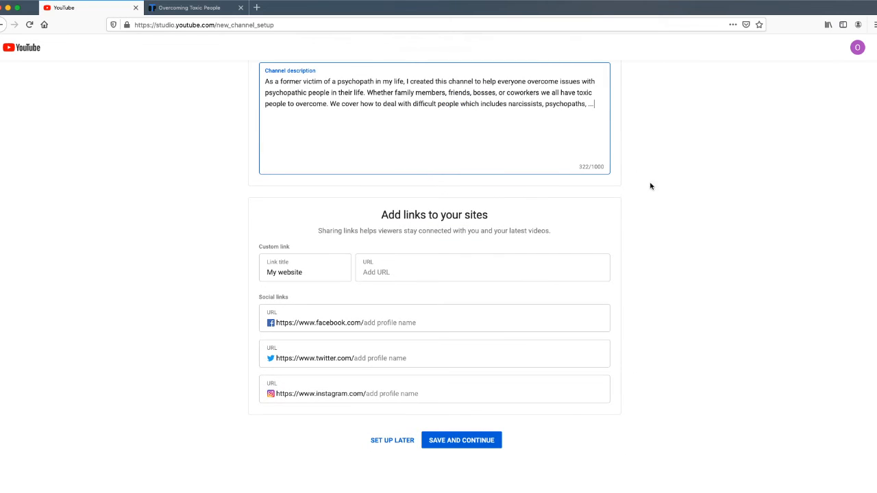
left_click(189, 7)
left_click(214, 24)
key("super+c")
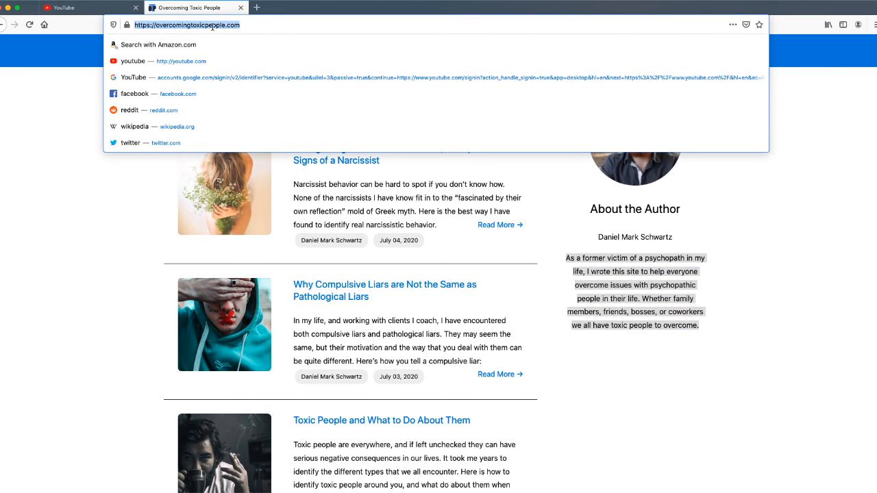
left_click(103, 10)
left_click(411, 271)
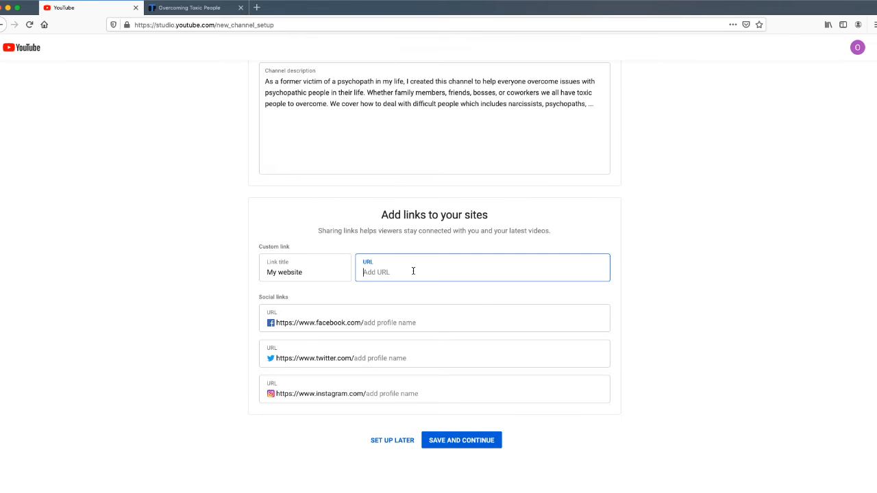
key("super+v")
Title the link 'Overcoming Toxic People' and save the channel details
left_click(326, 272)
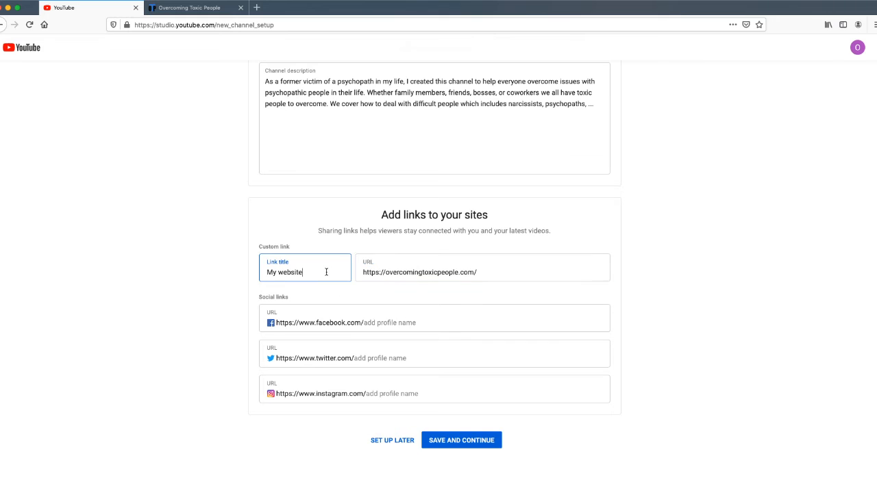
left_click_drag(301, 273, 211, 267)
type("Overcoming Toxc")
key("BackSpace")
type("ic People")
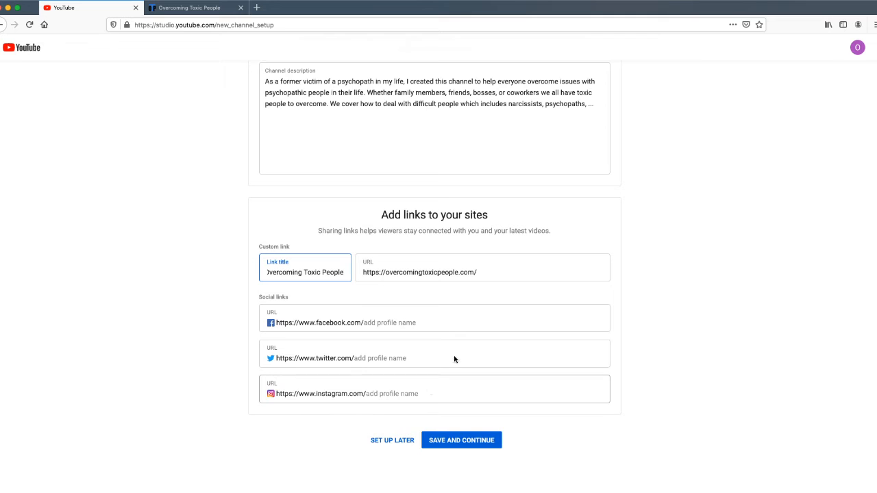
left_click(467, 440)
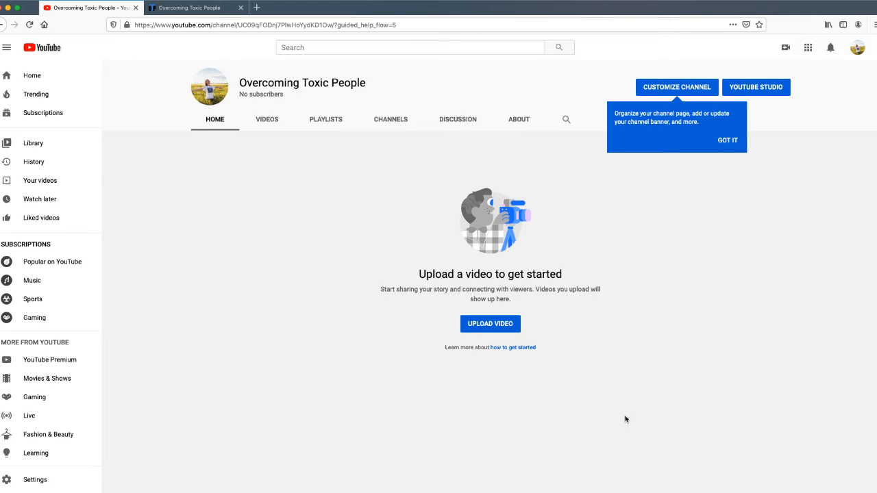
Dismiss the channel customization tip and open Customize Channel
left_click(740, 381)
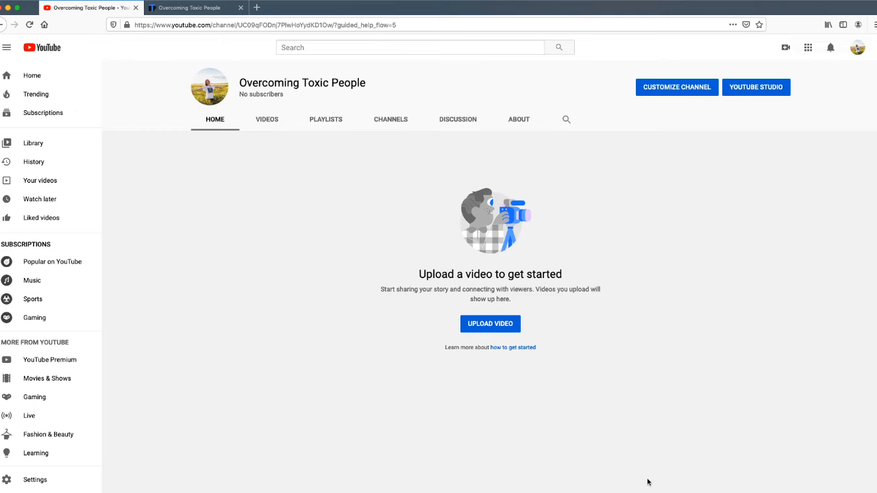
mouse_move(631, 485)
left_click(694, 89)
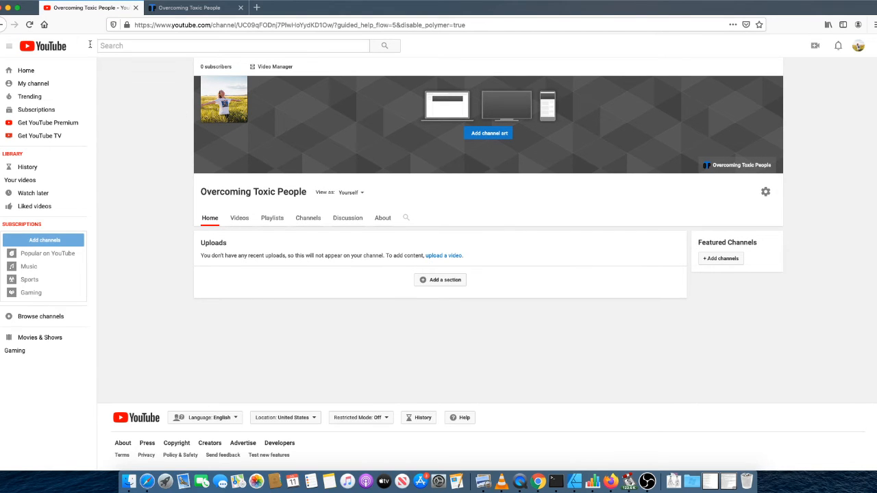
Return to the classic channel editing page
left_click(3, 25)
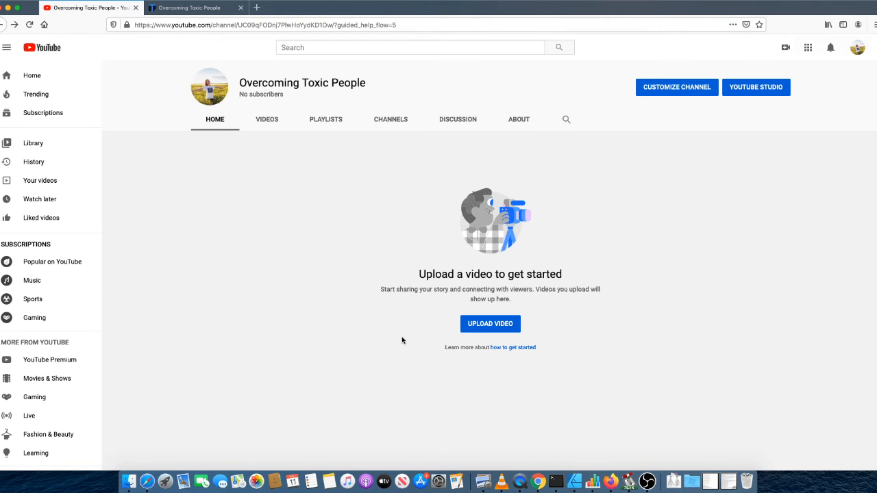
scroll(371, 296, "down", 1)
scroll(519, 299, "up", 1)
left_click(14, 24)
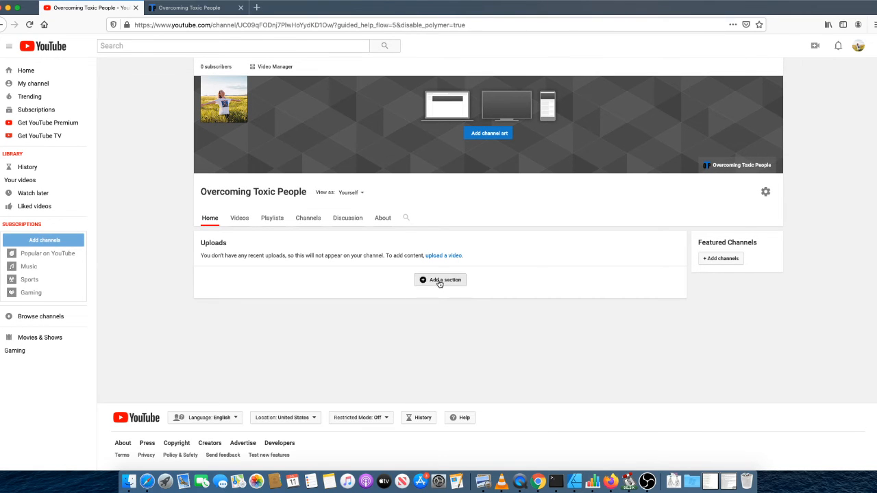
Add a Popular uploads section laid out as a Vertical list
left_click(437, 281)
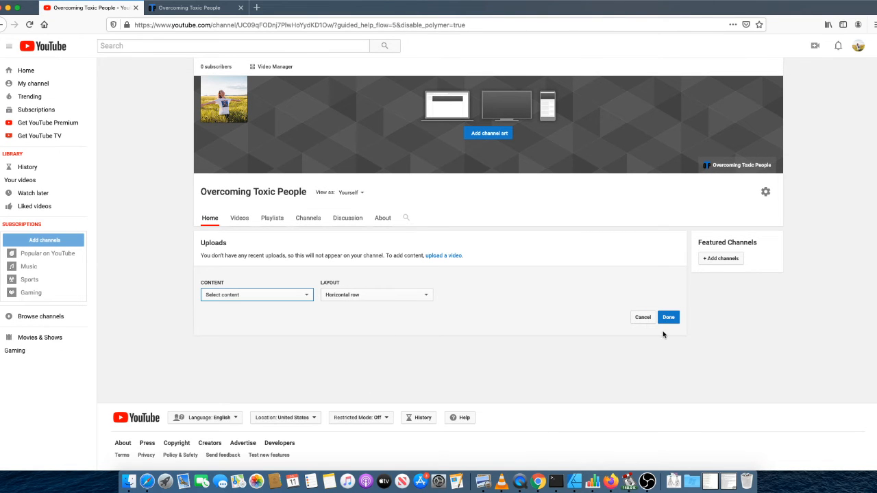
left_click(301, 294)
left_click(299, 312)
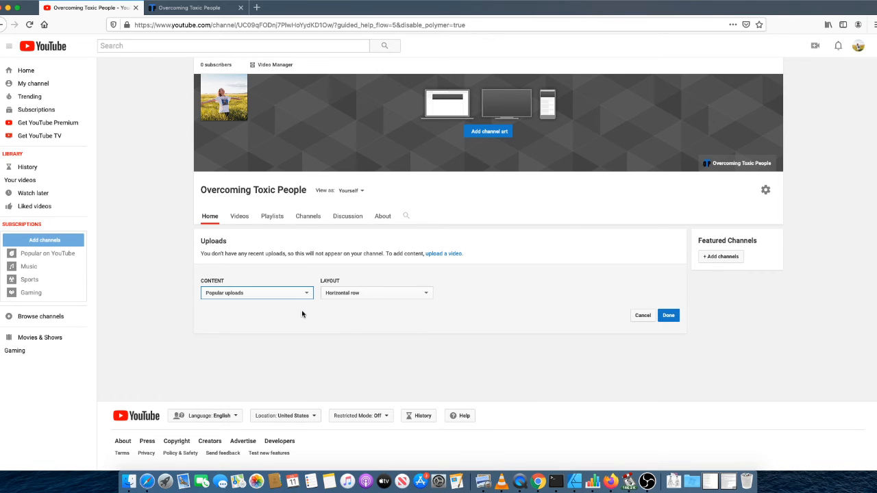
left_click(370, 296)
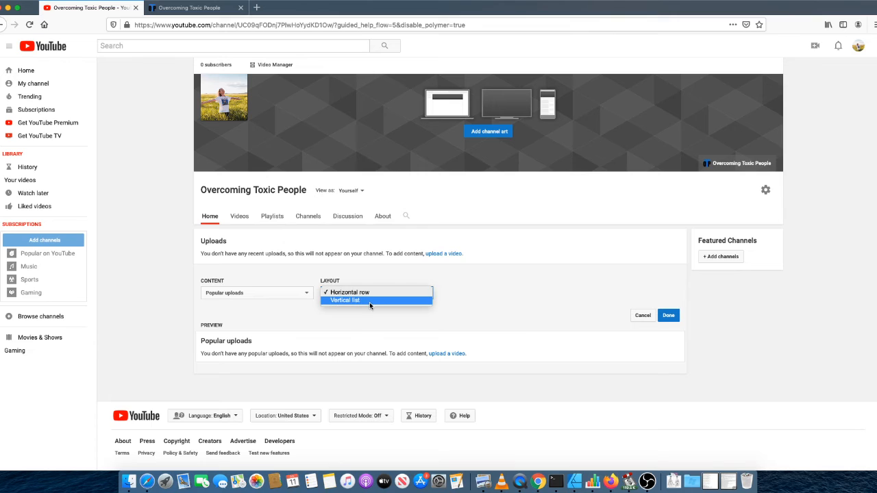
left_click(369, 302)
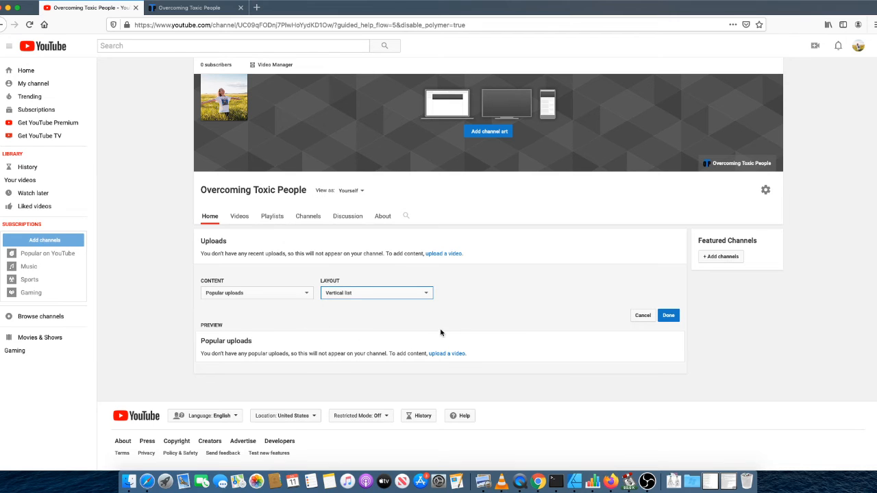
left_click(676, 315)
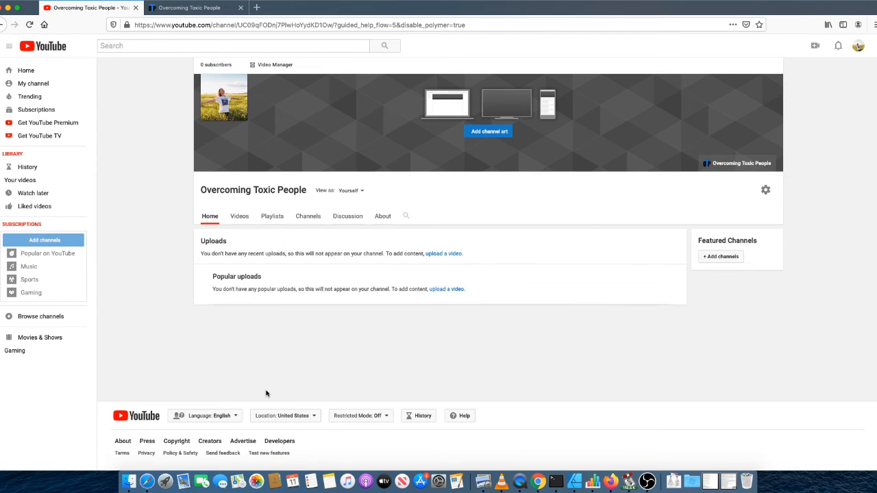
Add a Created playlists section to the channel home
left_click(461, 313)
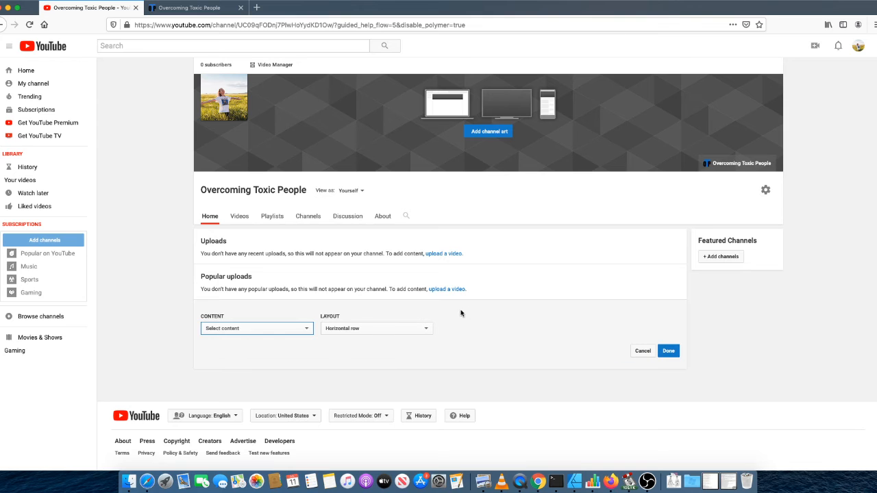
left_click(278, 332)
left_click(281, 395)
left_click(674, 354)
Move Popular uploads above Uploads and open the channel art uploader
mouse_move(617, 287)
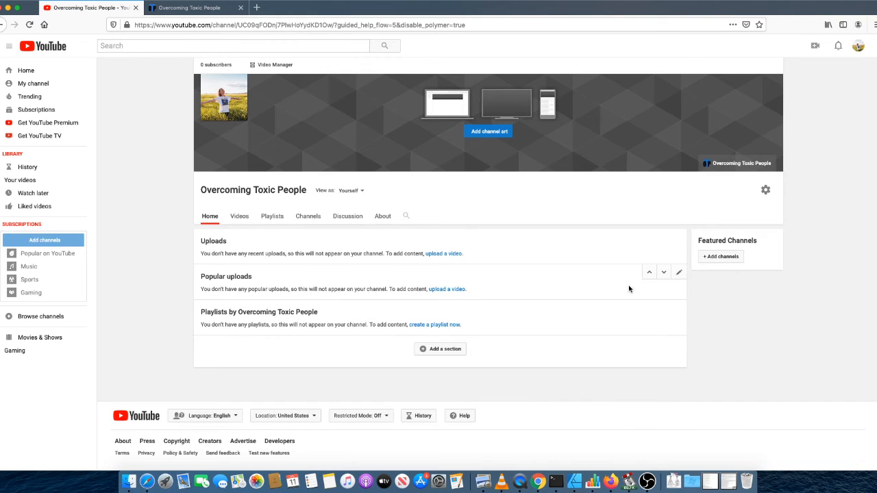
left_click(648, 273)
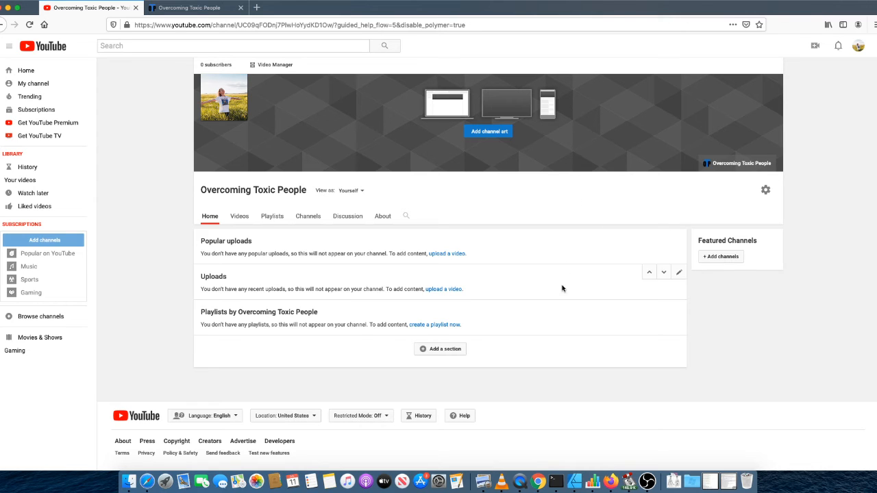
left_click(505, 132)
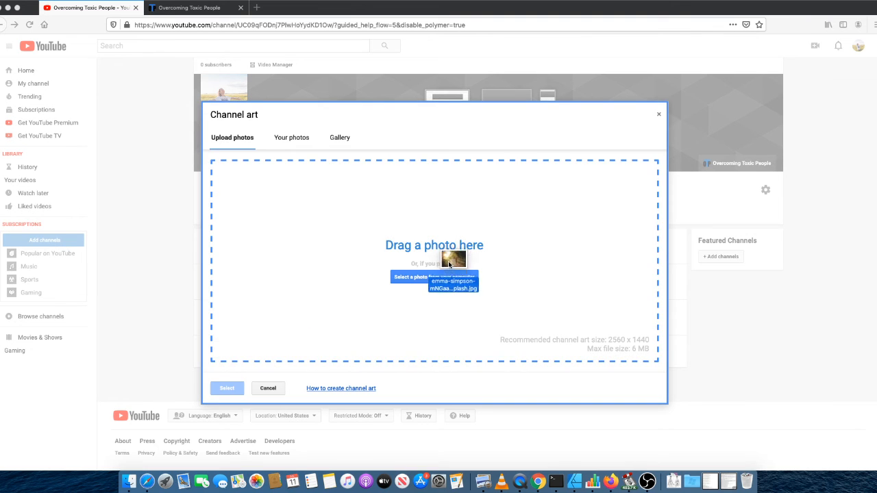
Upload the sunlit road photo as channel art, nudge its crop slightly upward, and apply it
left_click_drag(448, 261, 447, 255)
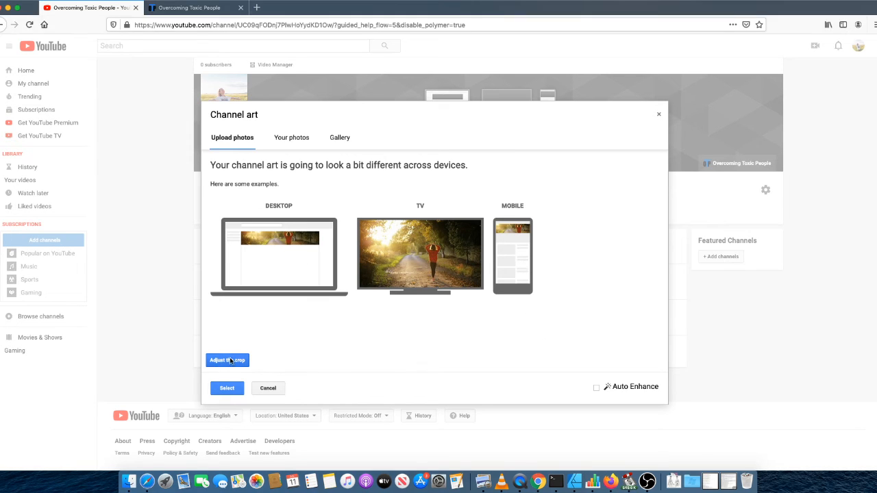
left_click(218, 361)
left_click_drag(458, 301, 460, 298)
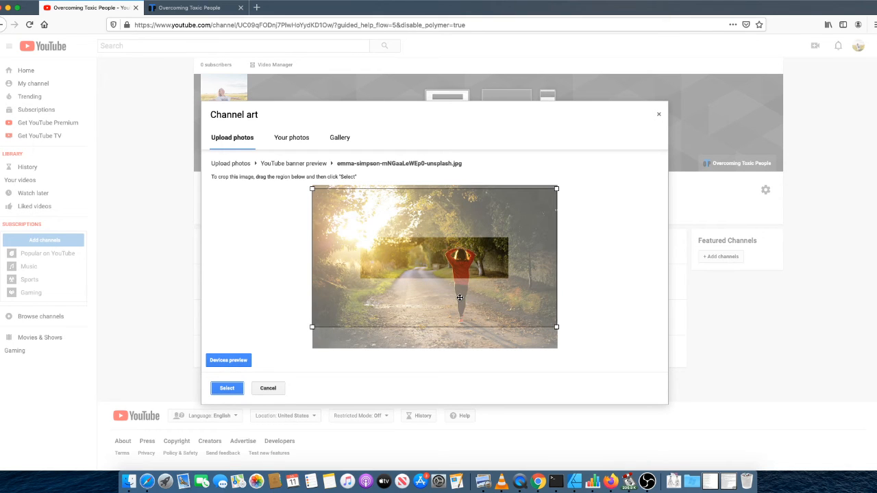
left_click(227, 361)
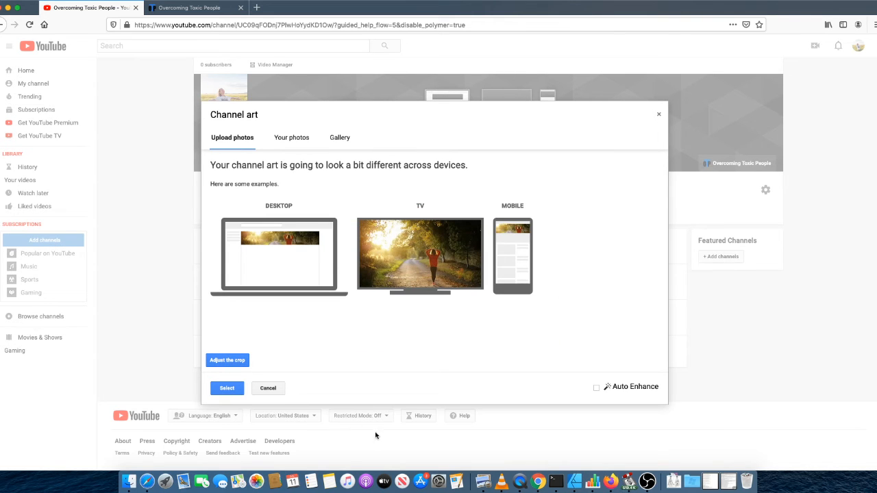
left_click(227, 389)
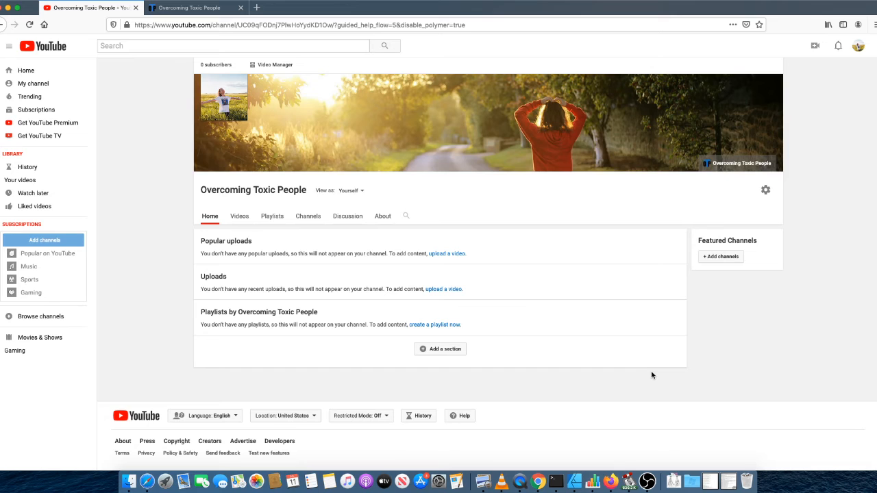
Look through the channel settings, cancel without changes, and bring up the account menu
left_click(767, 189)
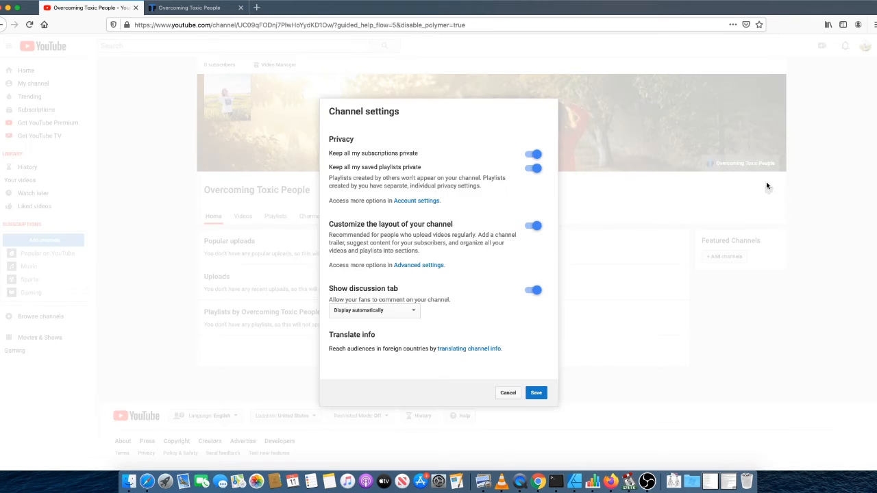
scroll(452, 237, "down", 1)
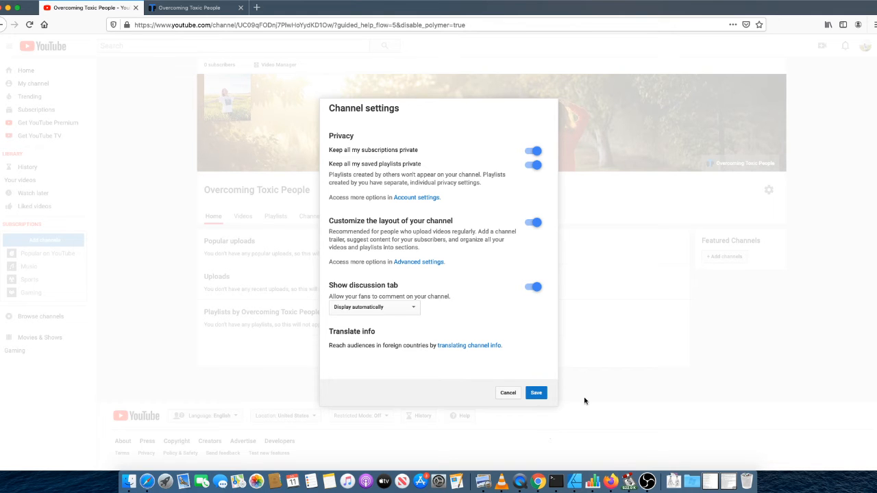
left_click(507, 395)
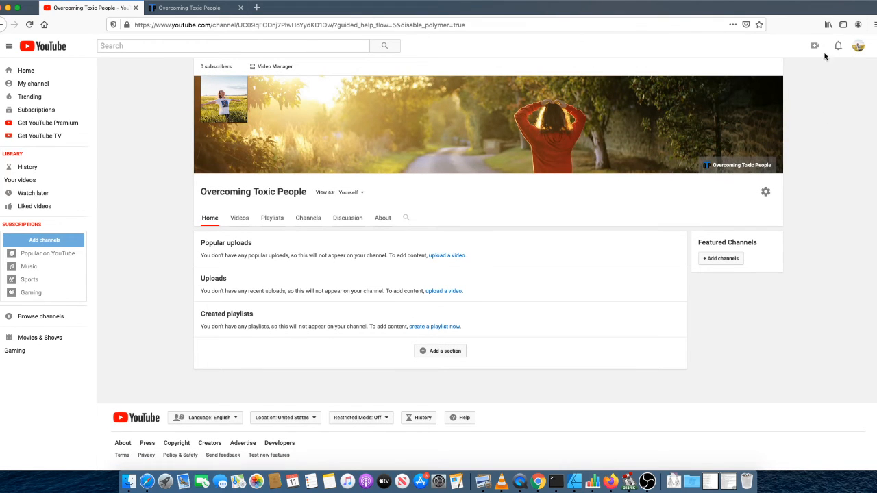
left_click(859, 50)
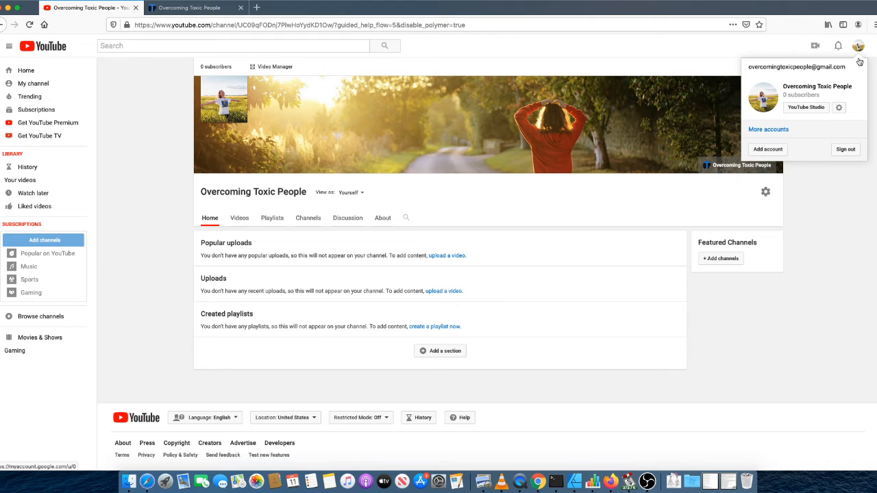
Open the YouTube account settings and read the custom URL eligibility note under Advanced
left_click(839, 108)
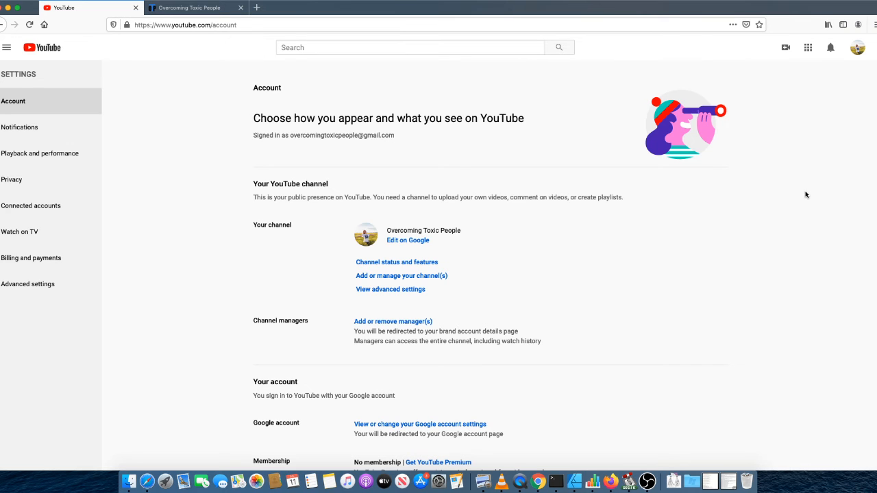
scroll(793, 189, "down", 1)
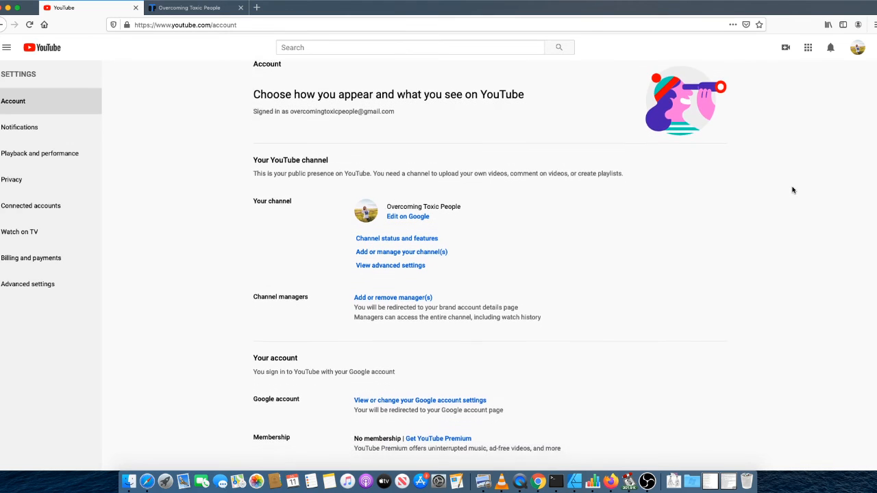
scroll(791, 190, "up", 1)
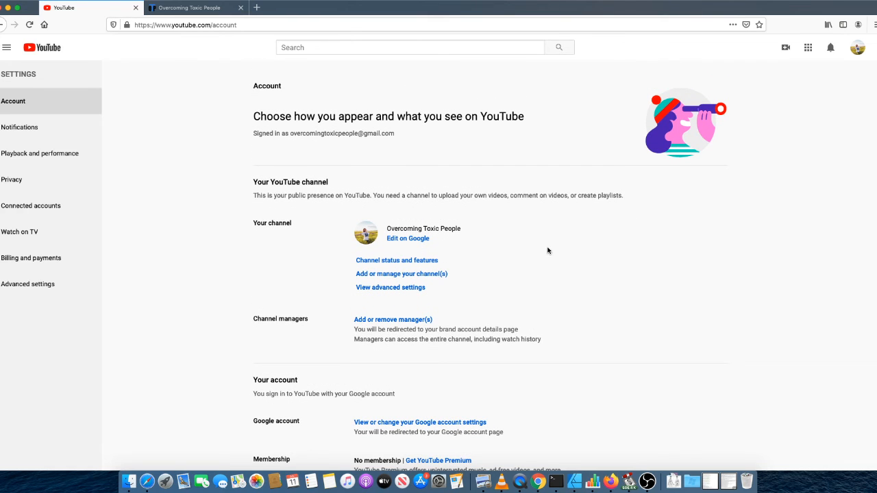
left_click(41, 284)
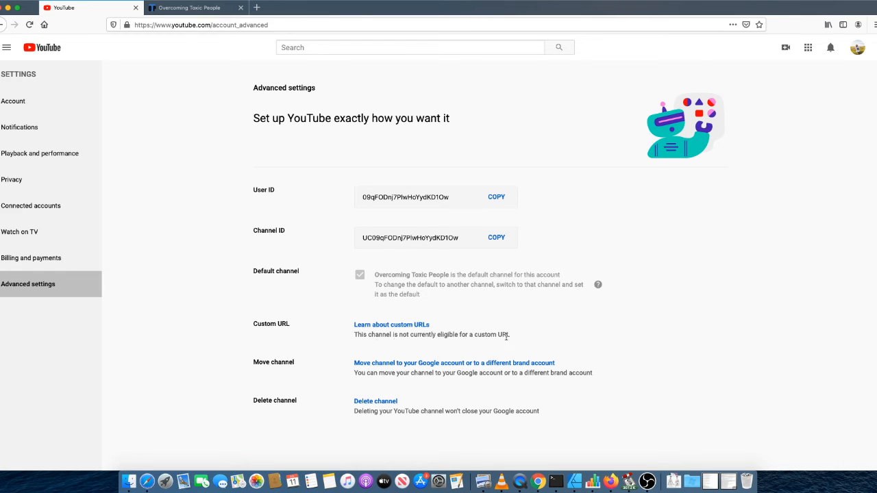
left_click_drag(510, 335, 353, 336)
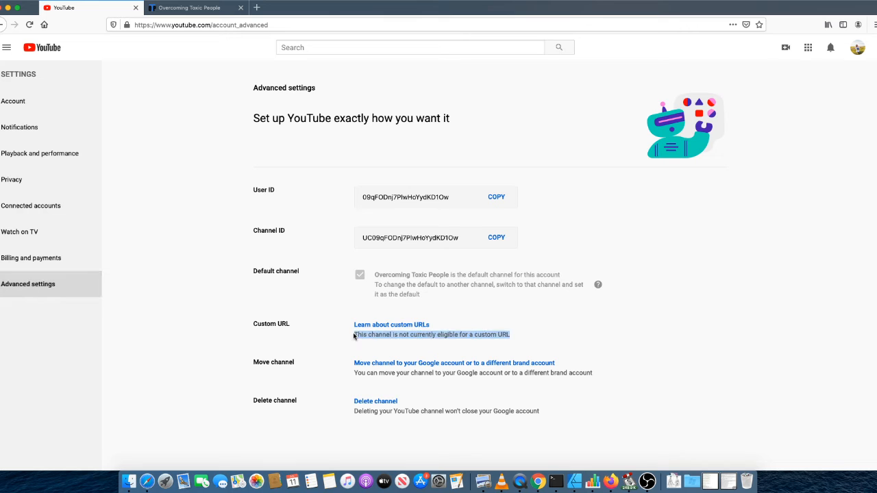
left_click(376, 336)
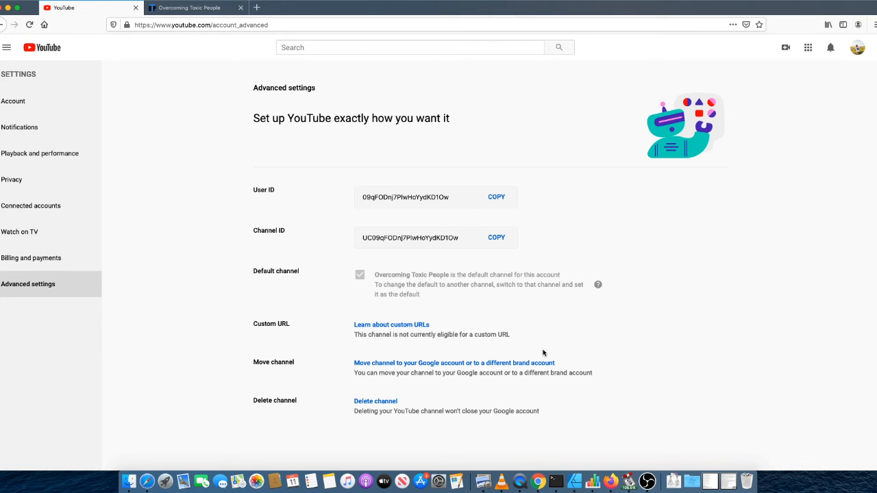
Glance over the notification settings, then go to YouTube Studio from the account menu
left_click(27, 129)
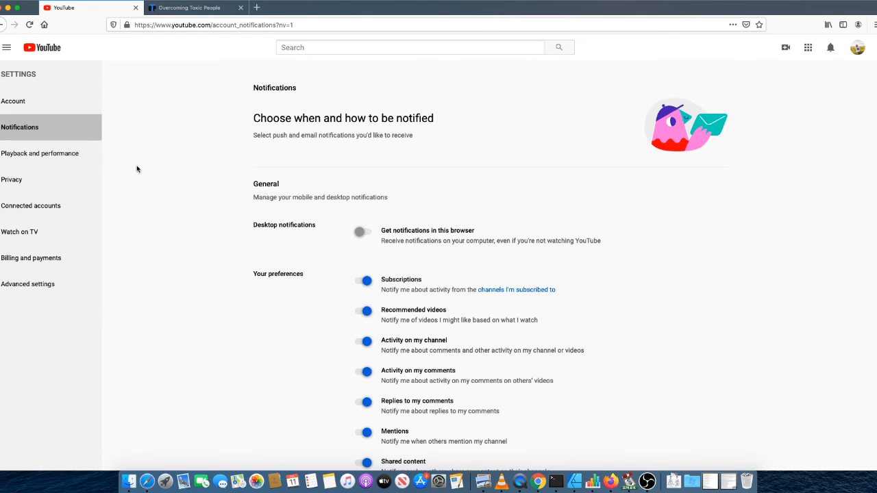
scroll(127, 166, "down", 5)
scroll(274, 245, "up", 5)
left_click(860, 49)
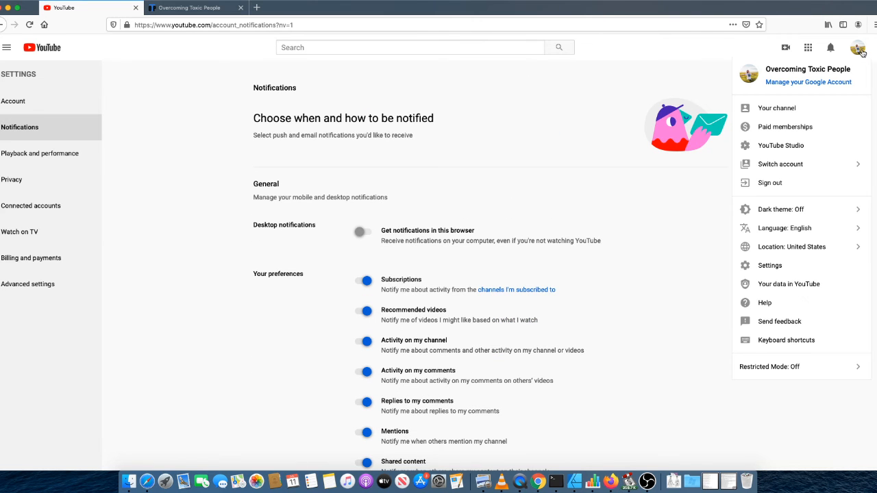
left_click(781, 147)
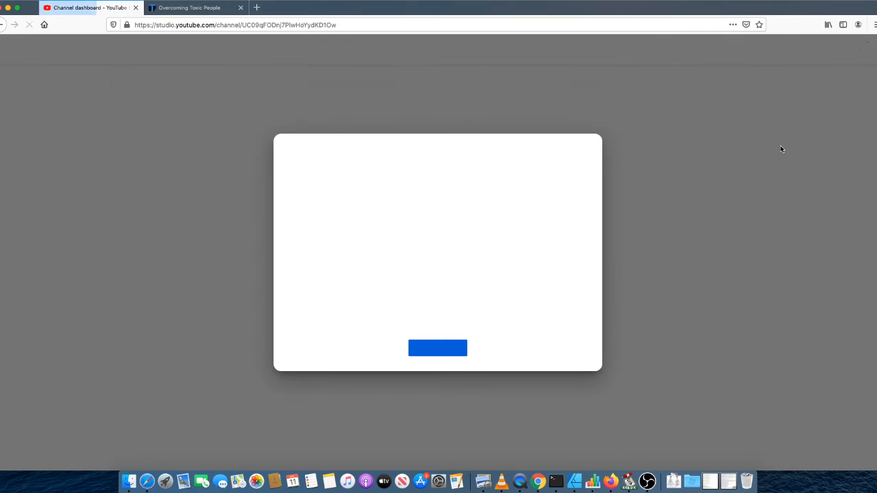
Dismiss the Studio welcome and reach the advanced Upload defaults in Settings
left_click(437, 348)
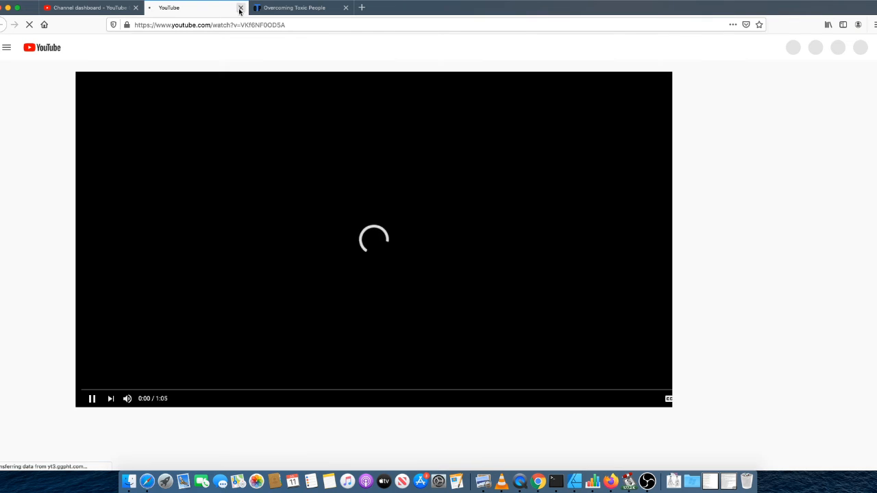
left_click(241, 7)
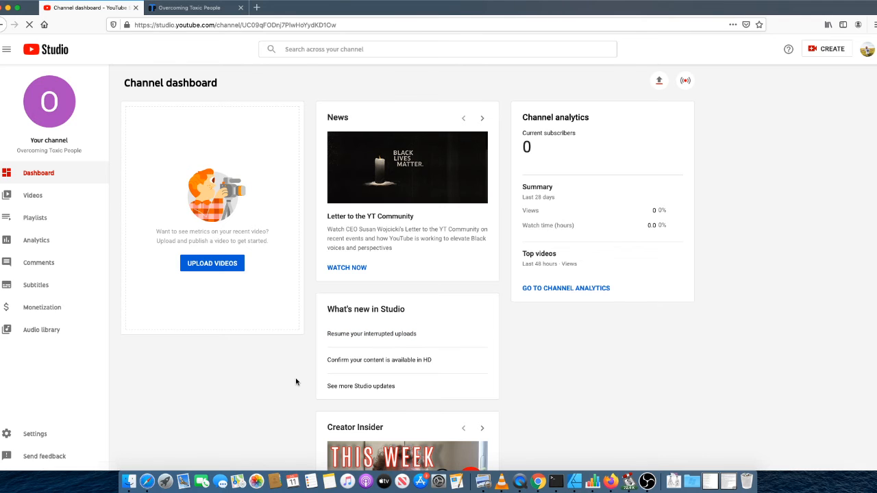
left_click(38, 435)
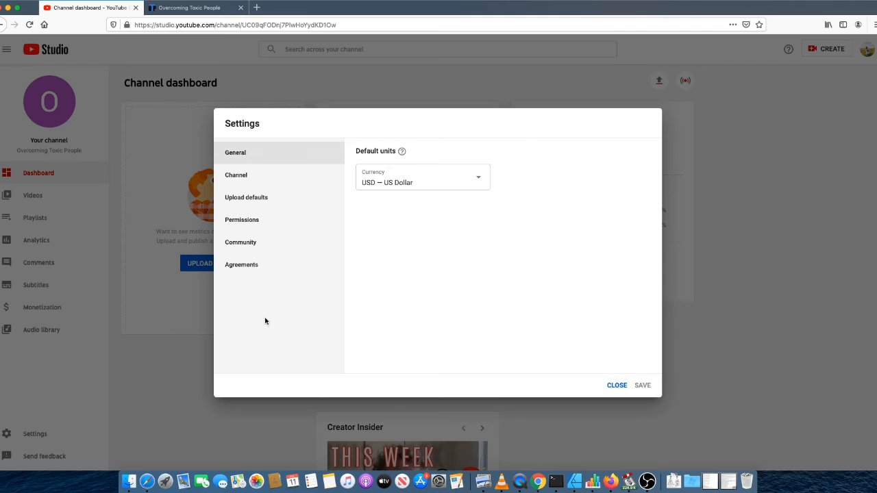
left_click(243, 267)
left_click(245, 247)
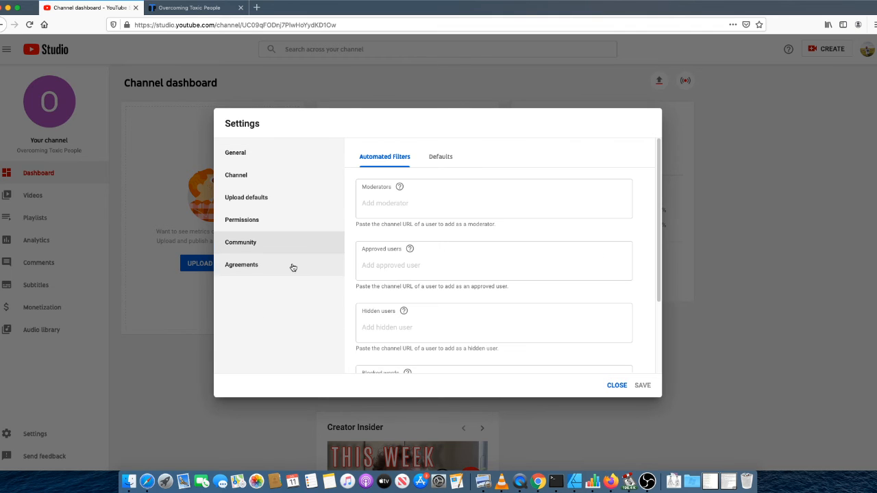
left_click(254, 221)
left_click(252, 189)
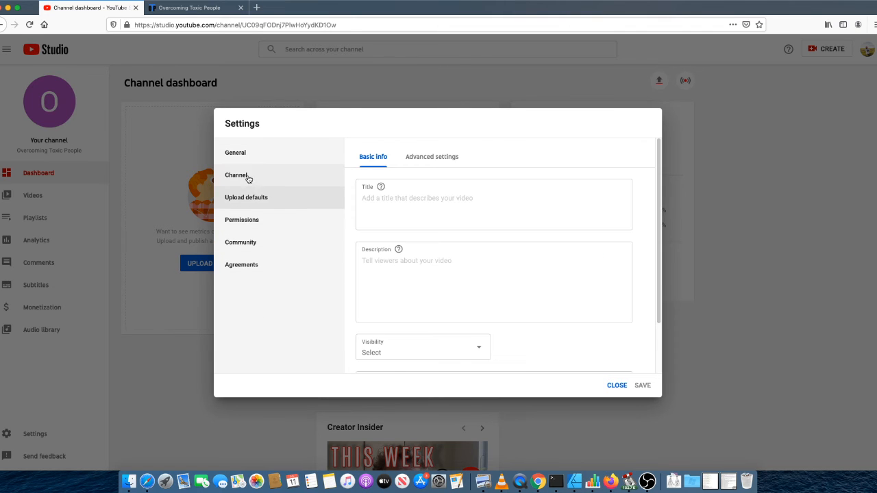
left_click(452, 159)
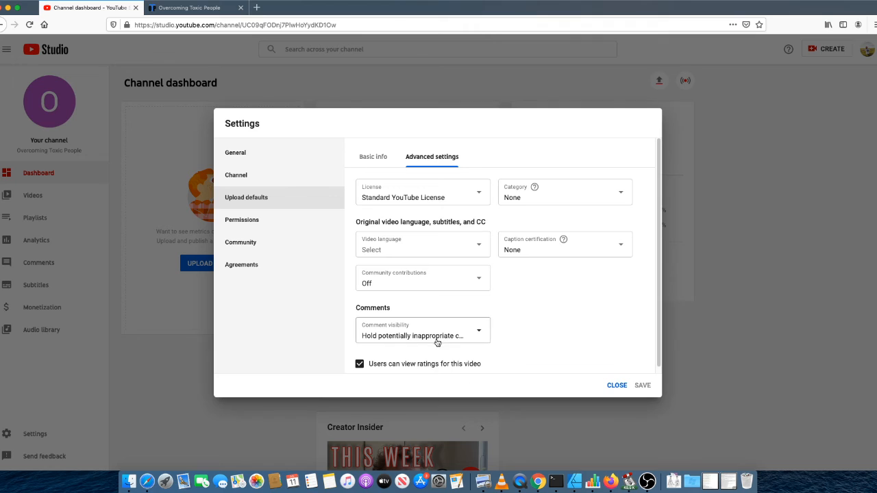
Set the default upload category to Education
left_click(617, 197)
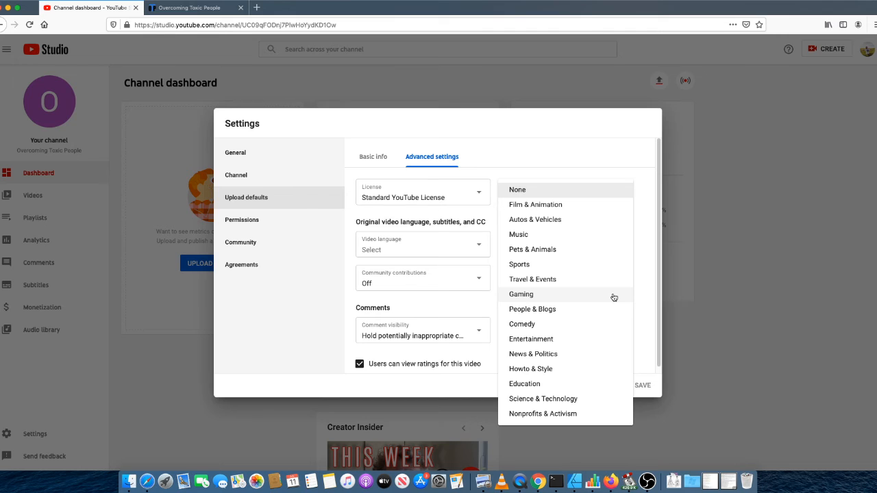
left_click(625, 189)
left_click(623, 200)
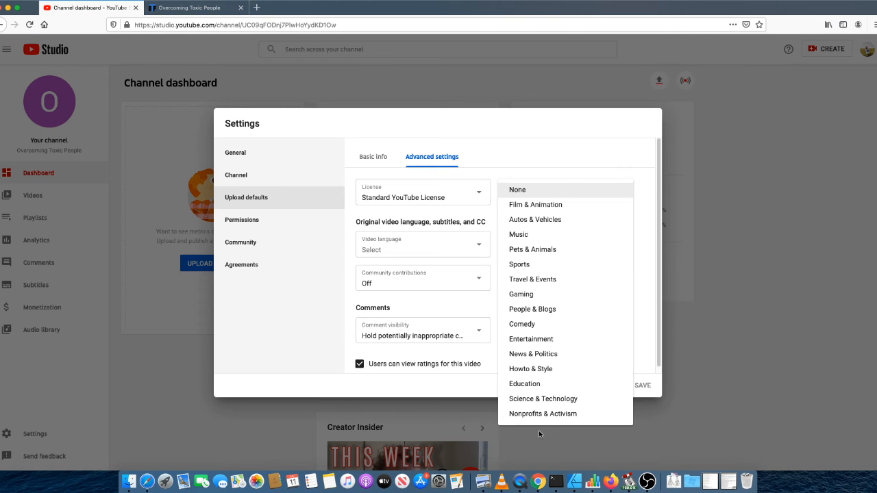
left_click(529, 386)
left_click(621, 186)
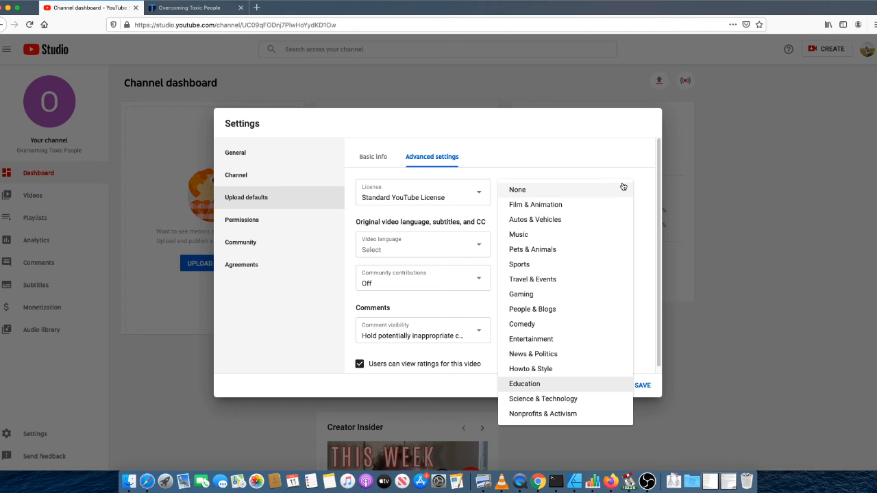
left_click(623, 188)
left_click(587, 189)
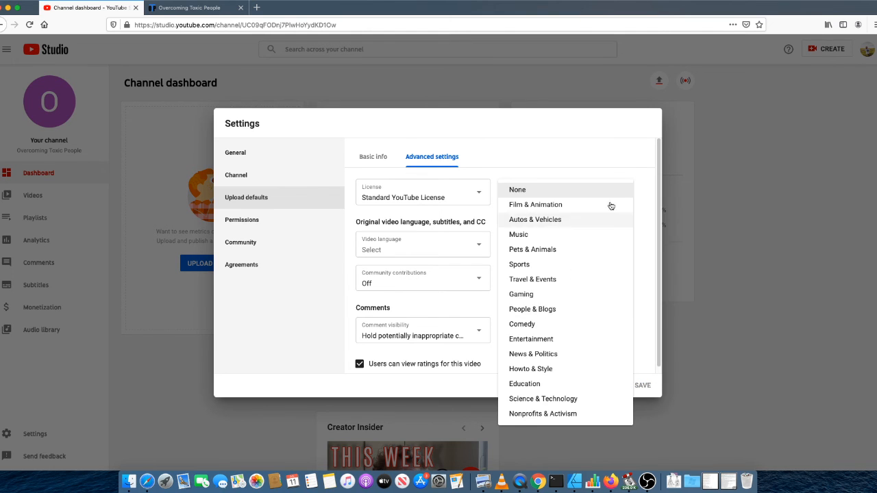
left_click(518, 384)
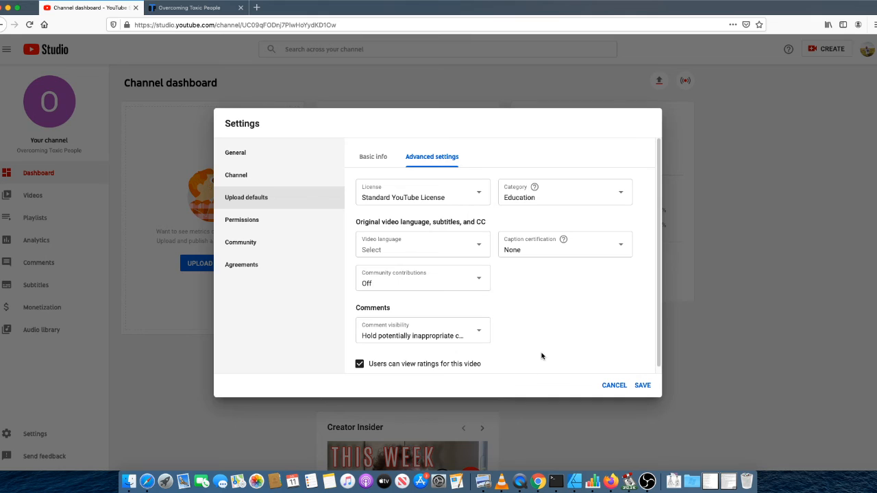
Set video language to English (United States) and certify content never aired on U.S. television
left_click(479, 248)
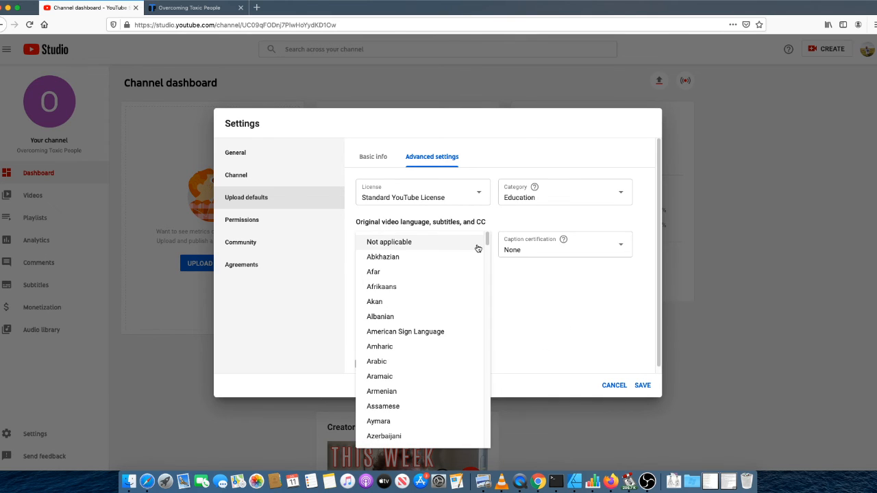
scroll(478, 252, "down", 6)
scroll(479, 262, "down", 5)
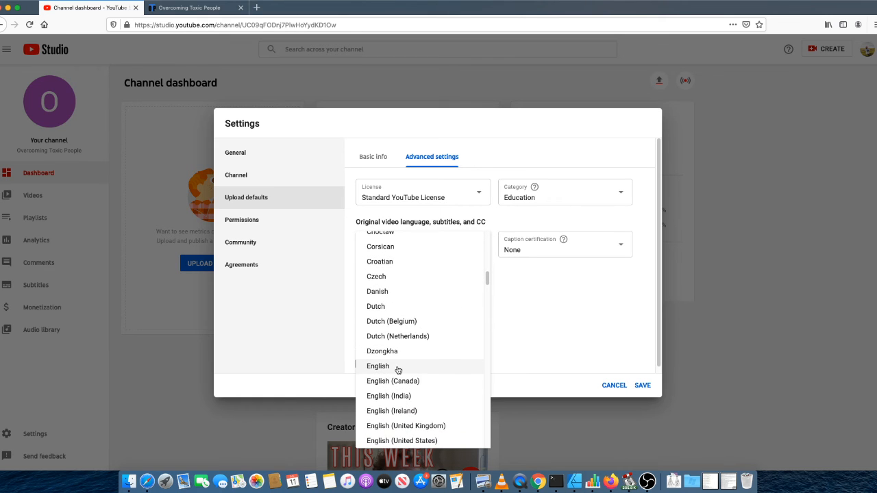
left_click(424, 440)
left_click(598, 251)
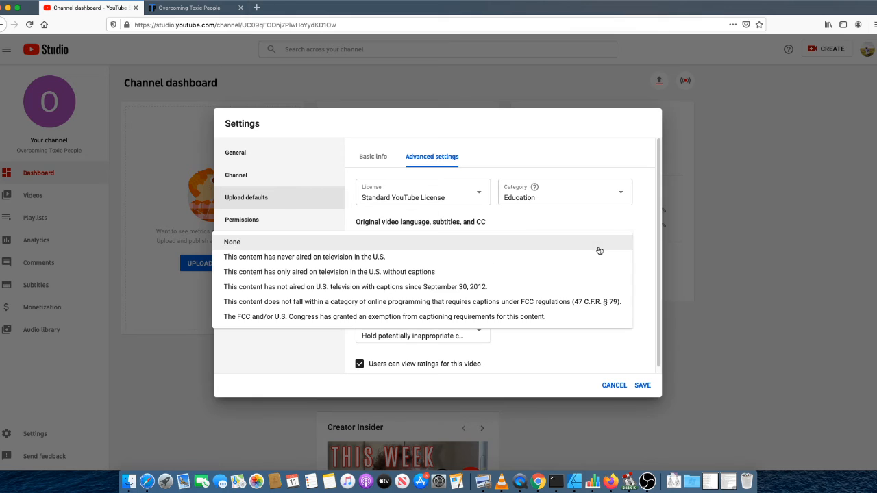
left_click(321, 257)
scroll(627, 309, "down", 1)
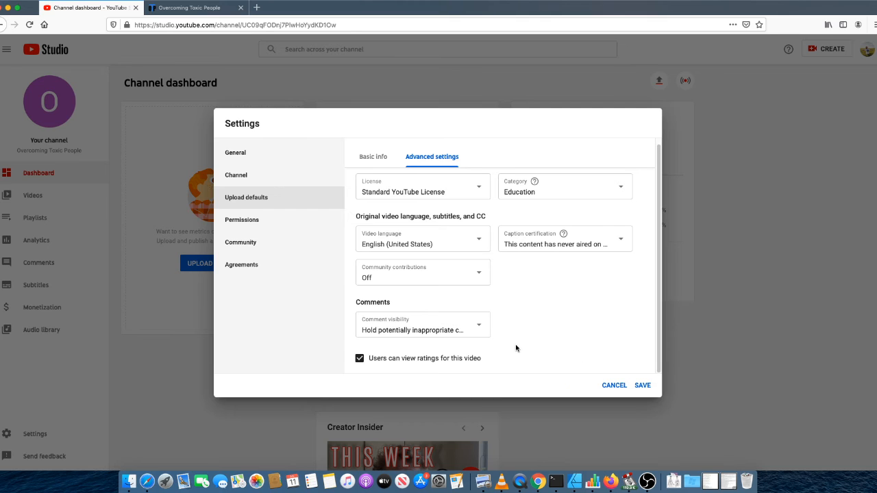
left_click(236, 173)
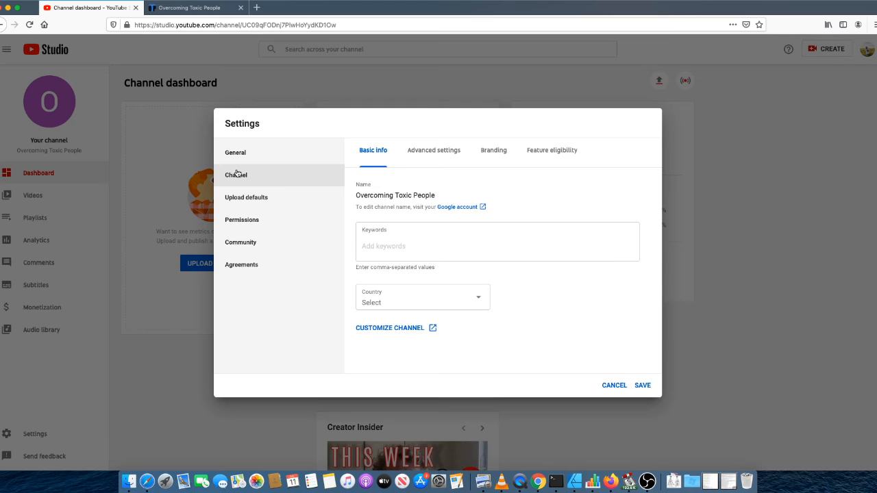
Choose 'No, set this channel as not made for kids' in advanced channel settings and save
left_click(440, 153)
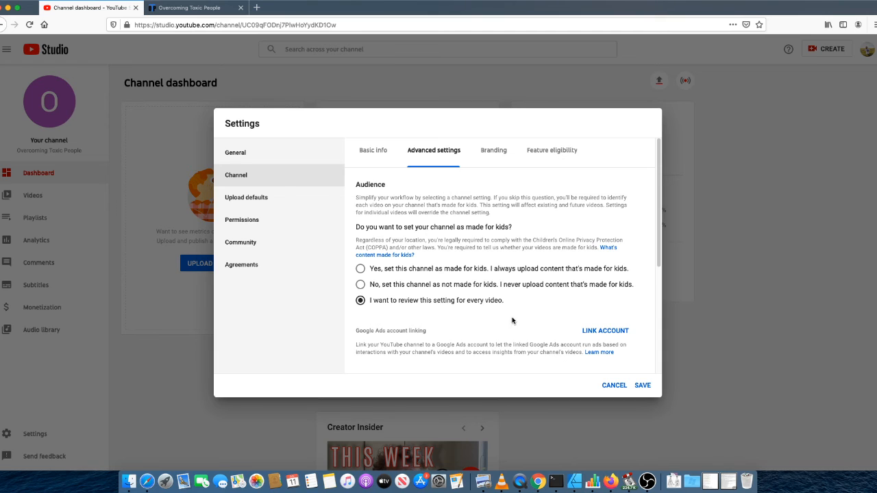
left_click(361, 285)
scroll(569, 296, "down", 2)
scroll(568, 296, "down", 5)
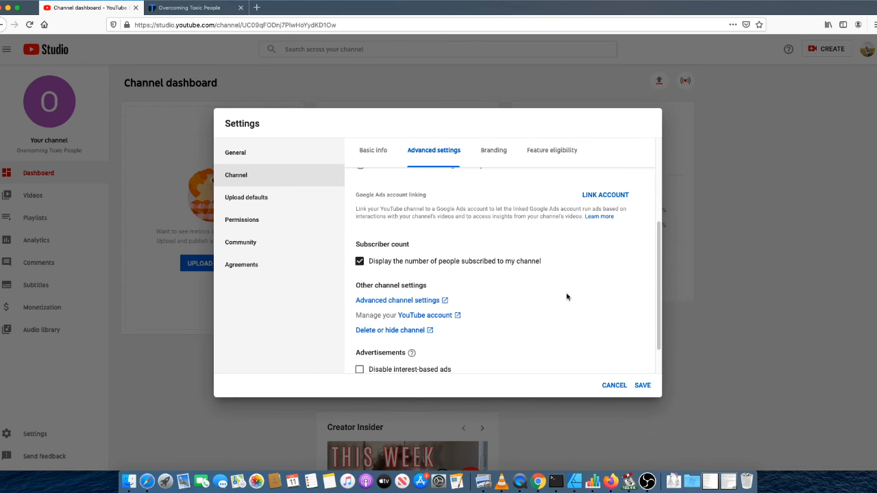
scroll(568, 297, "up", 5)
scroll(568, 298, "up", 1)
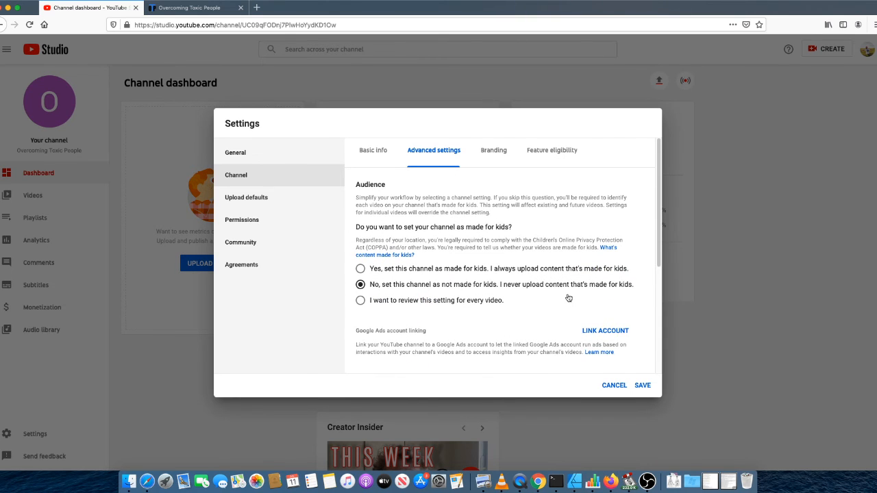
scroll(569, 298, "down", 1)
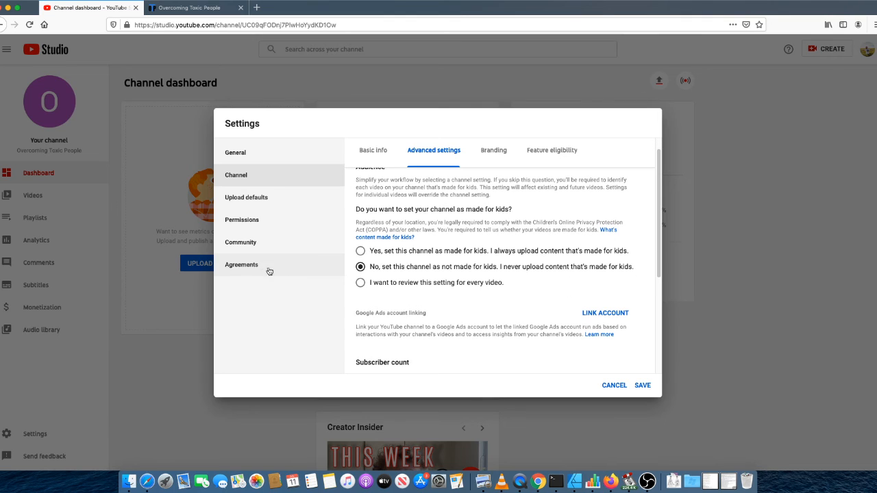
scroll(456, 275, "down", 1)
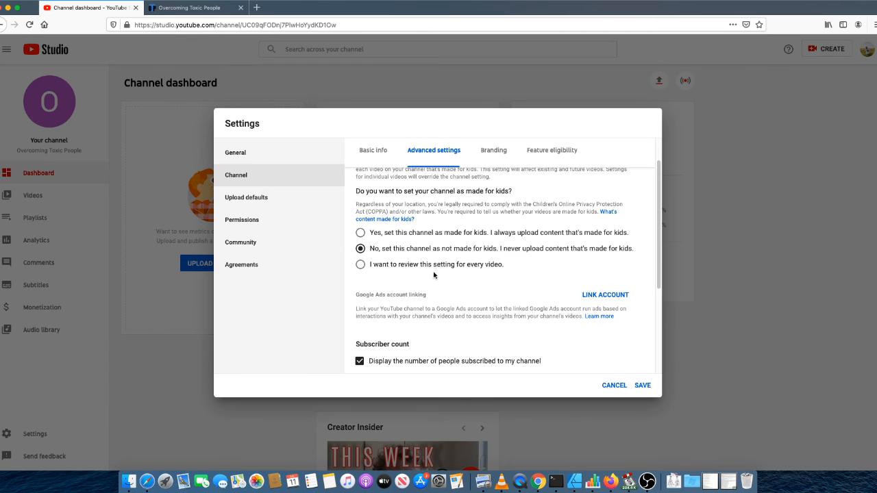
scroll(439, 279, "down", 1)
scroll(437, 278, "down", 5)
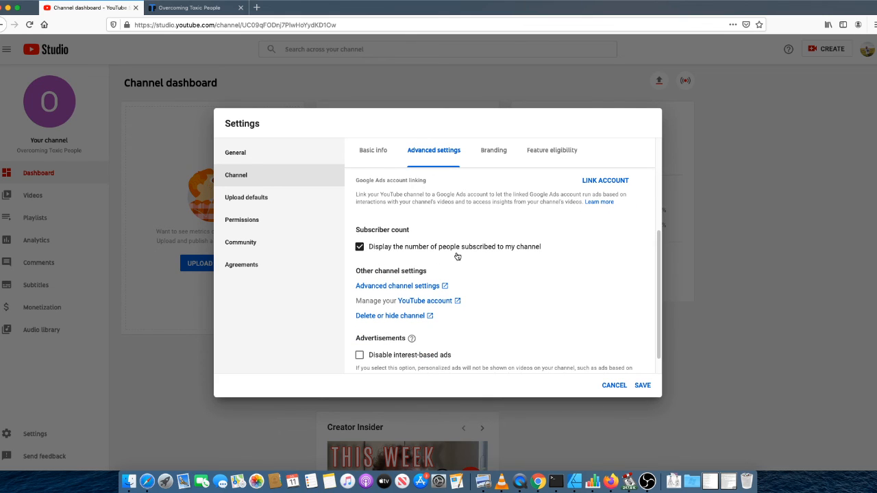
scroll(457, 256, "down", 1)
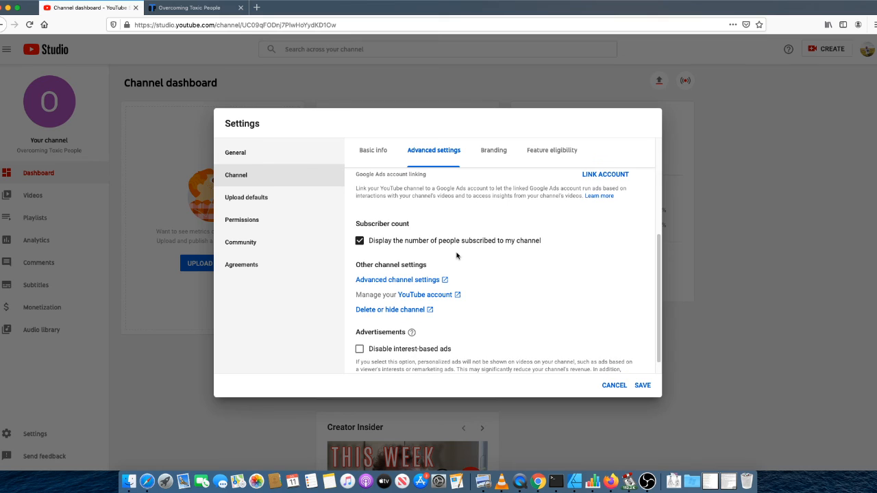
scroll(457, 256, "down", 3)
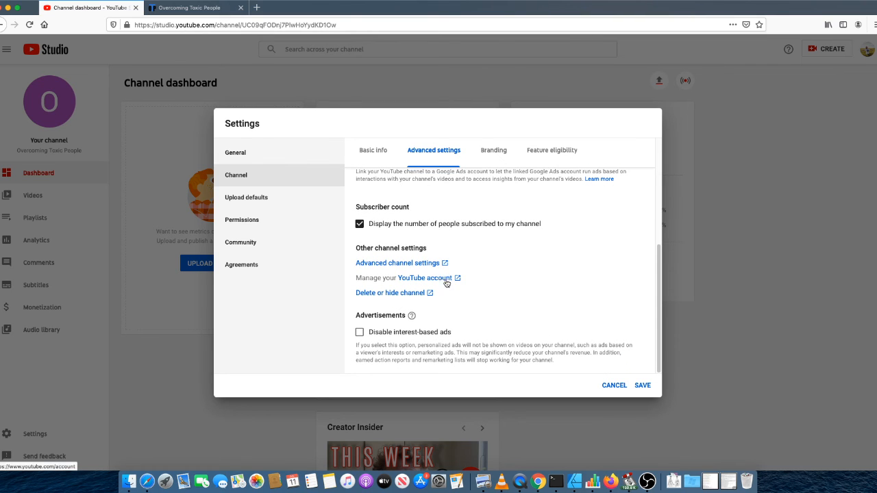
left_click(643, 386)
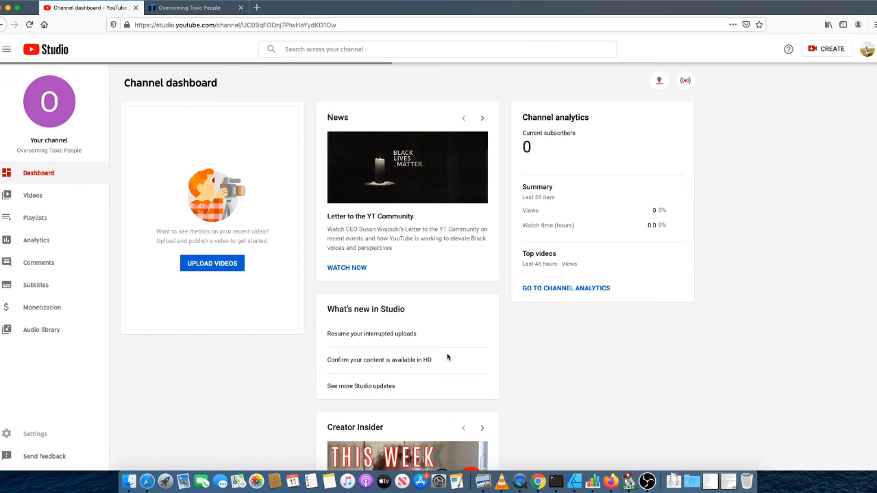
Browse the Studio settings sections (permissions, upload defaults, community, agreements), then close settings
left_click(35, 433)
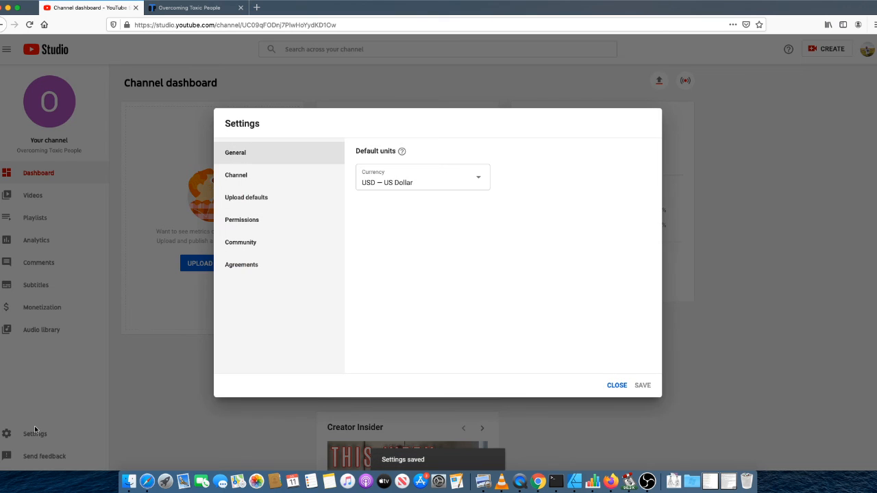
left_click(253, 222)
left_click(257, 200)
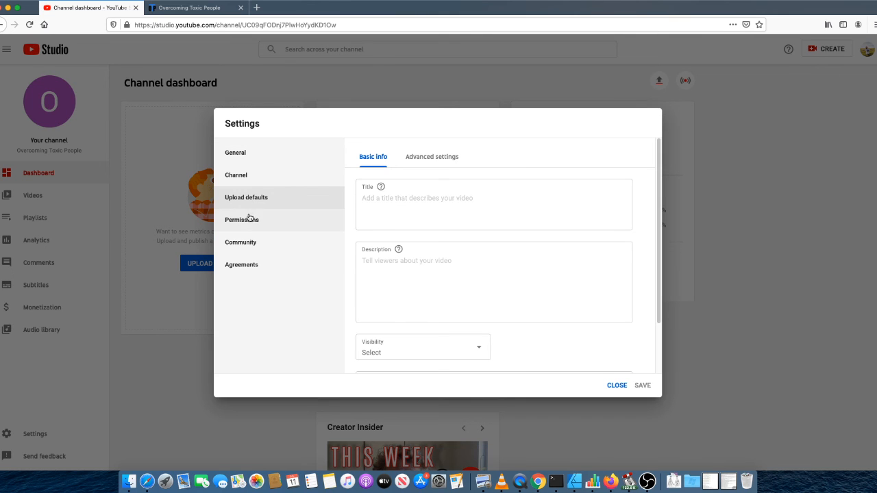
left_click(247, 227)
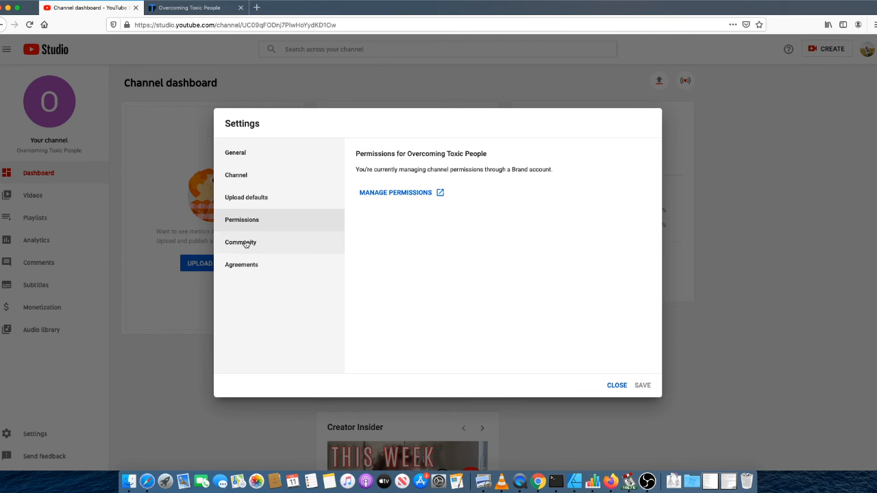
left_click(245, 245)
left_click(247, 266)
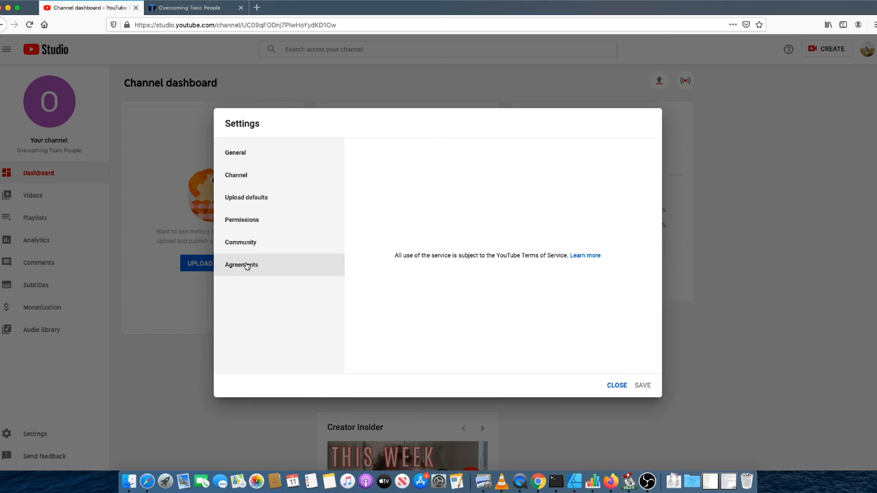
left_click(243, 198)
left_click(235, 176)
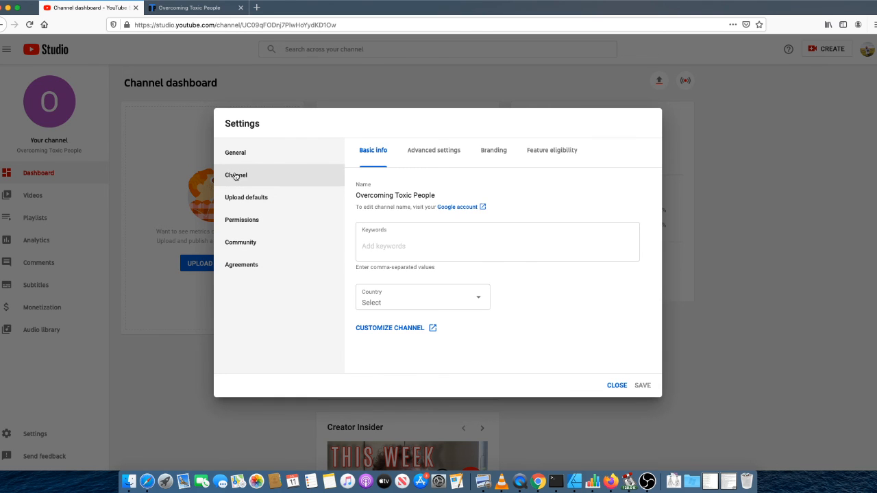
left_click(237, 152)
left_click(616, 387)
Check Feature eligibility's Default Features in Channel settings and open Status and Features in a new tab
scroll(142, 336, "down", 1)
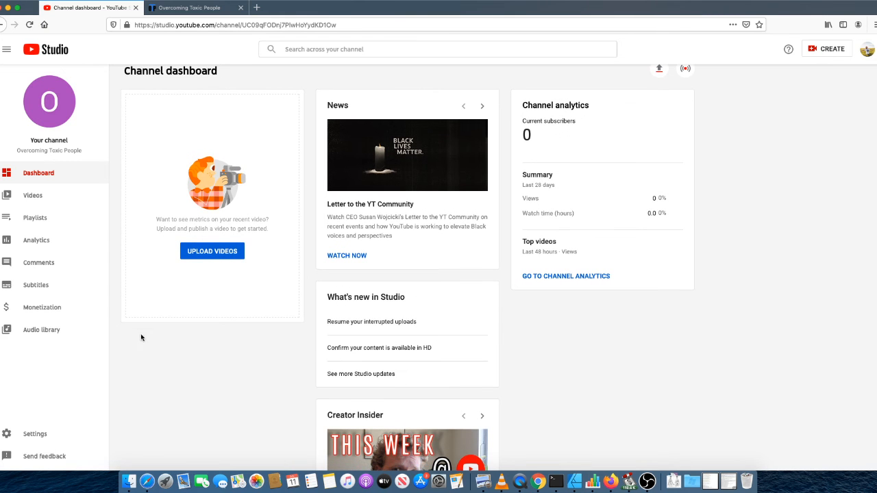
left_click(860, 53)
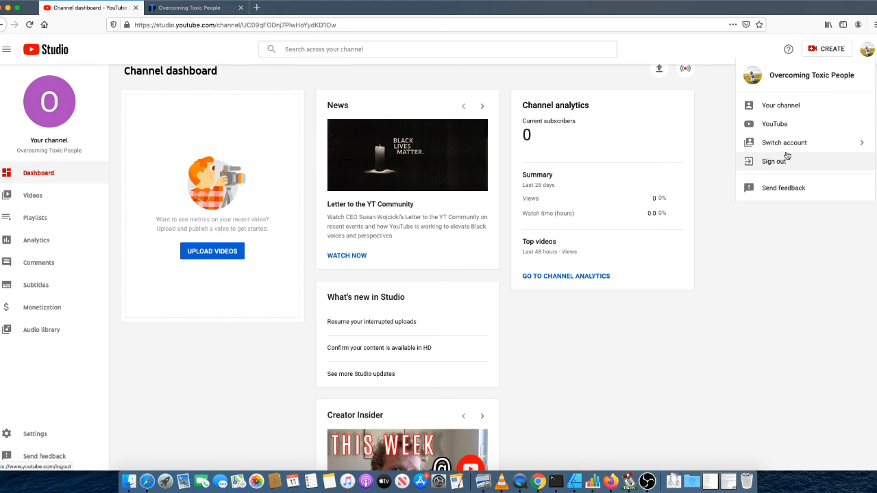
left_click(868, 53)
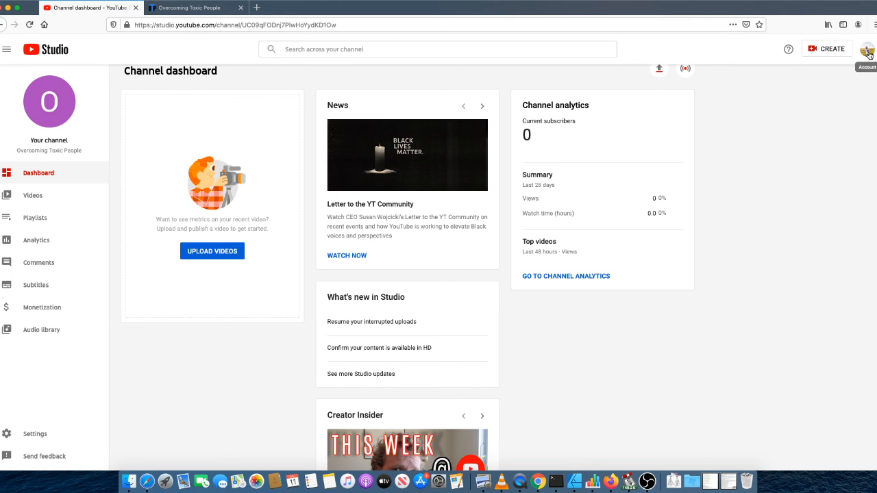
left_click(58, 431)
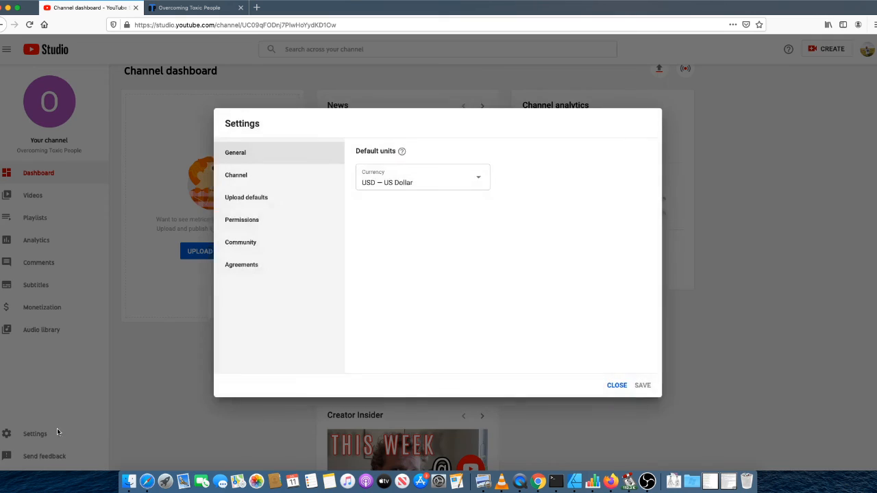
left_click(253, 177)
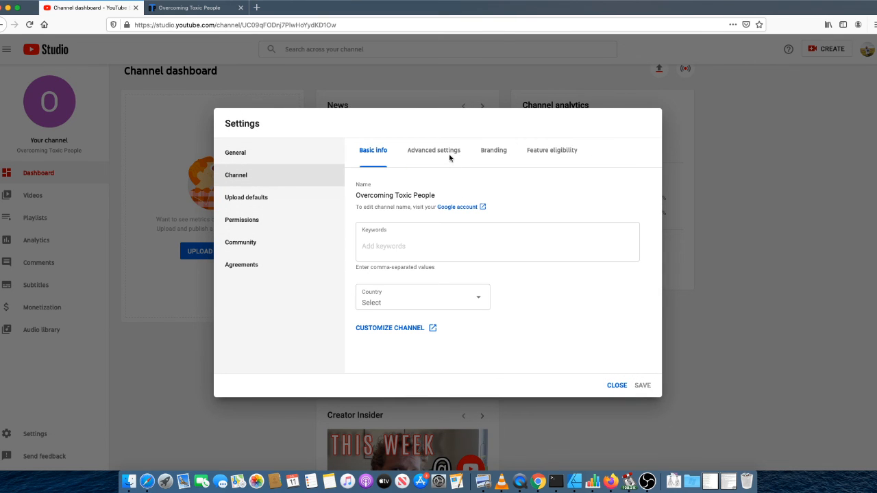
left_click(561, 154)
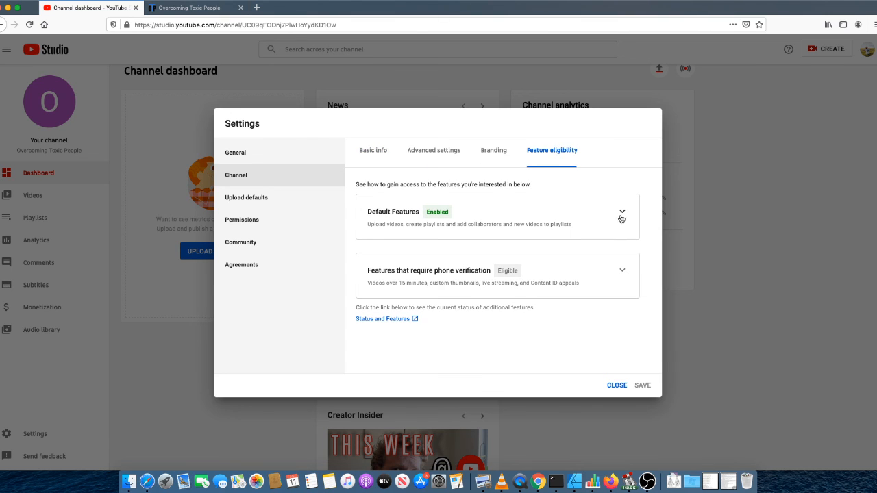
left_click(621, 217)
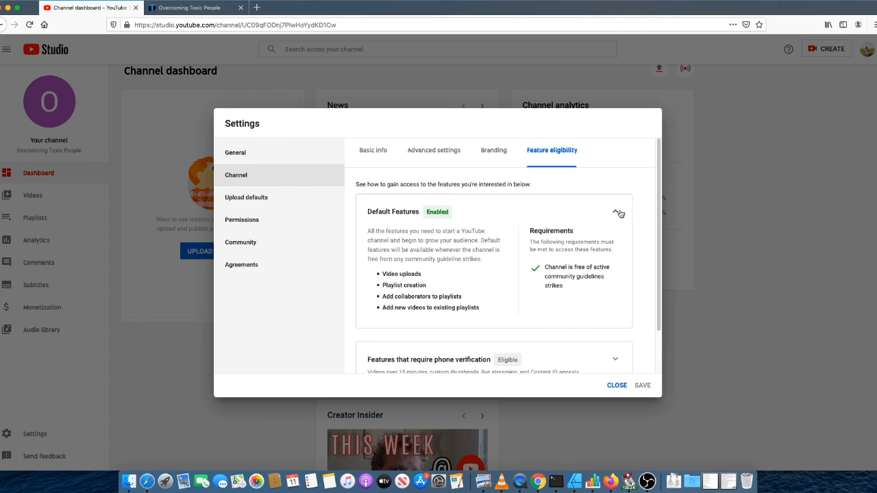
left_click(615, 213)
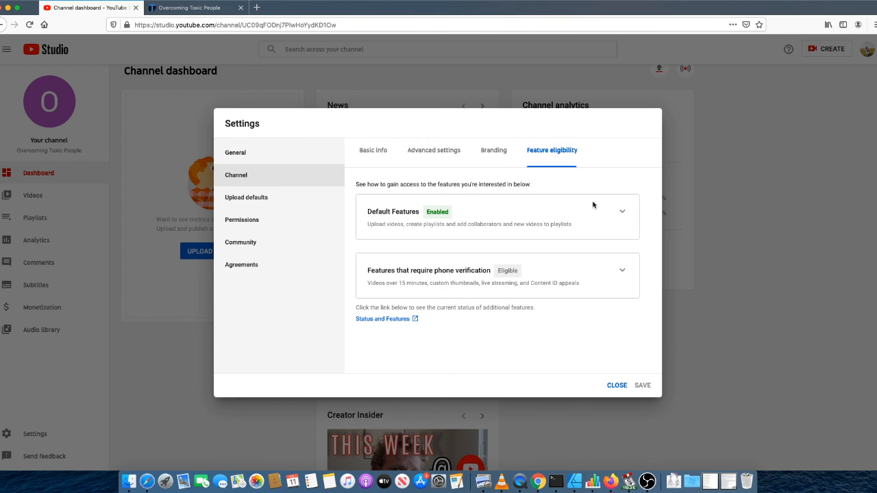
left_click(381, 320)
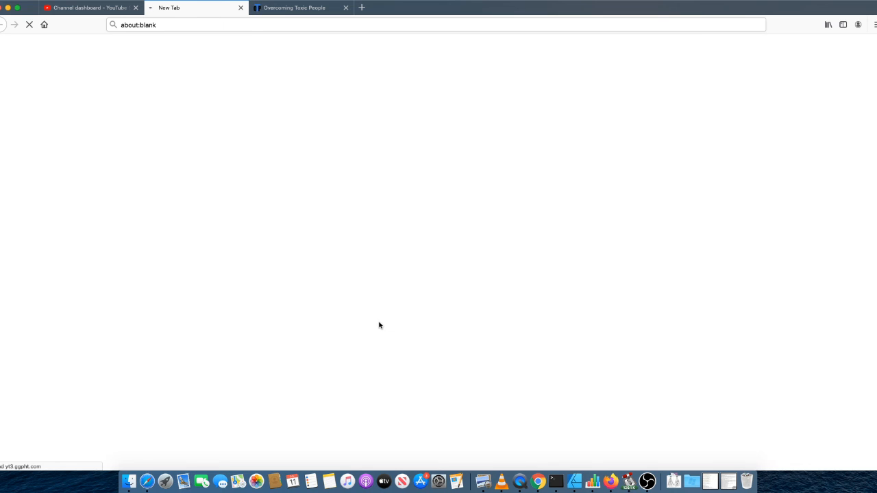
Review the feature cards on Status and Features and start enabling Live streaming
scroll(440, 359, "down", 3)
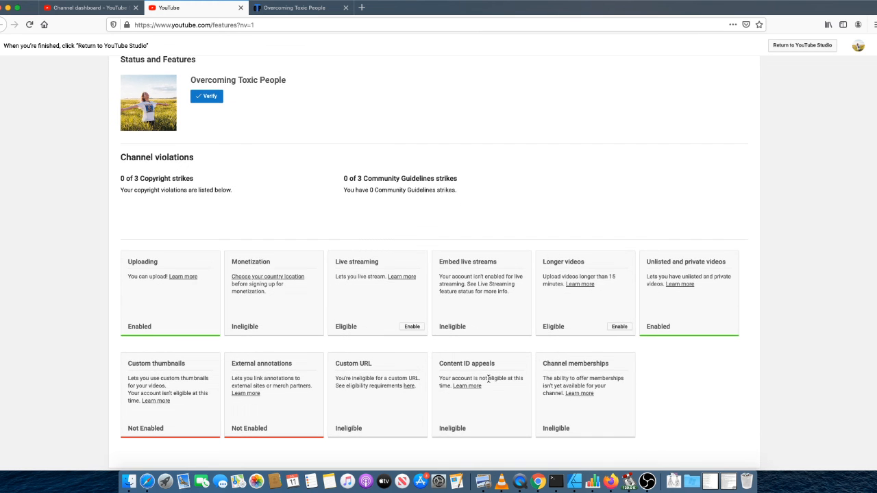
scroll(488, 382, "down", 1)
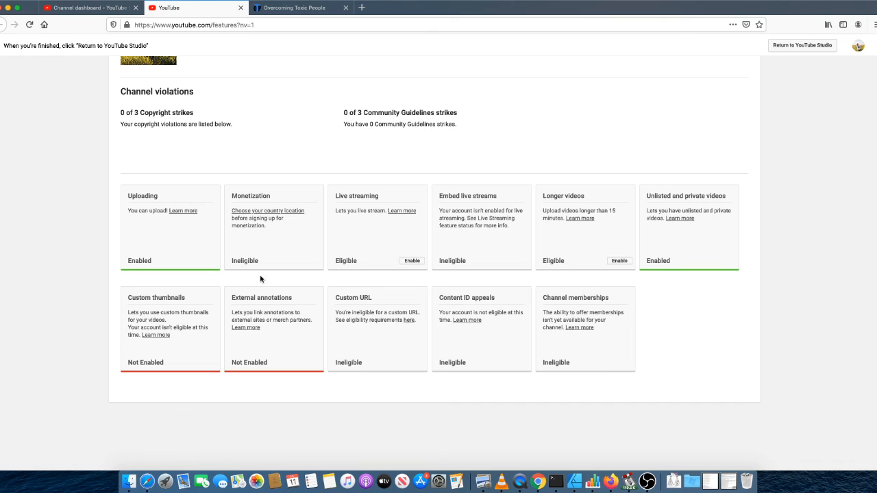
scroll(275, 276, "up", 1)
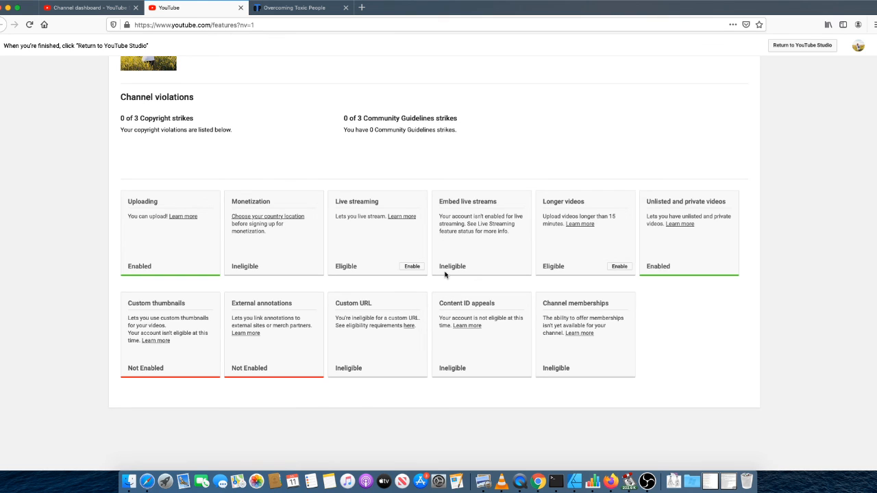
left_click(414, 269)
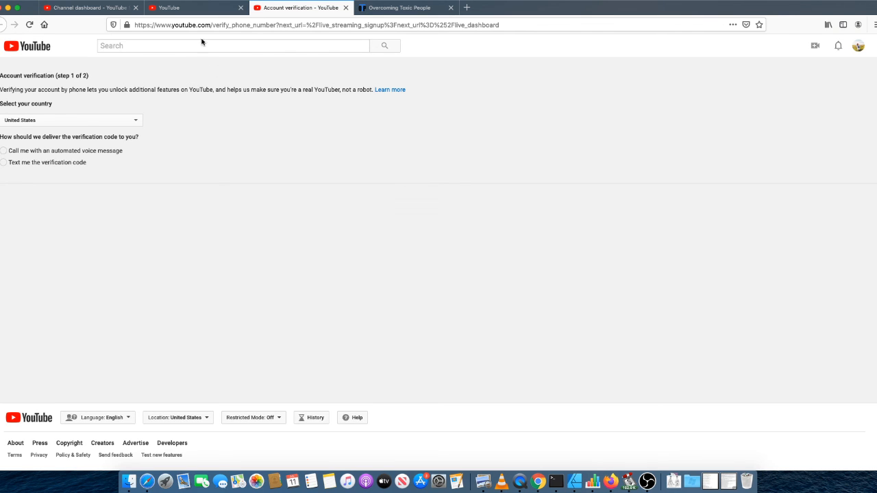
Request a text-message code for United States, entering and correcting the phone number before submitting
left_click(27, 121)
left_click(224, 110)
left_click(4, 164)
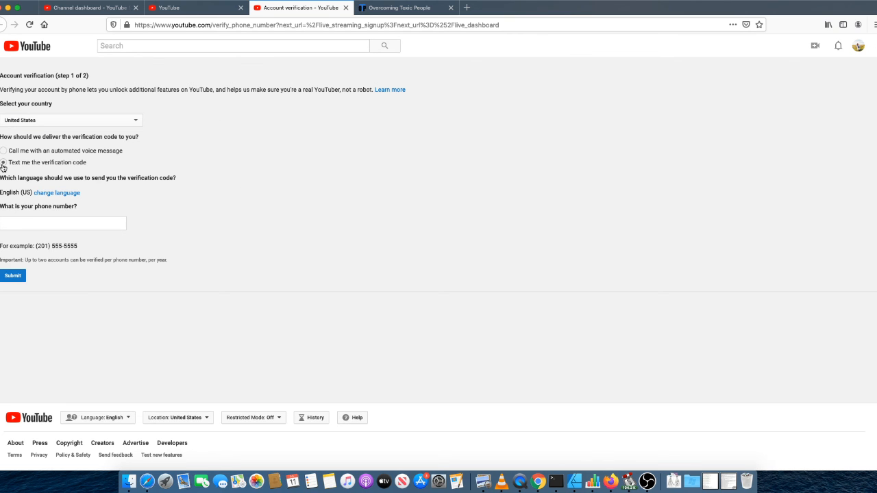
left_click(43, 222)
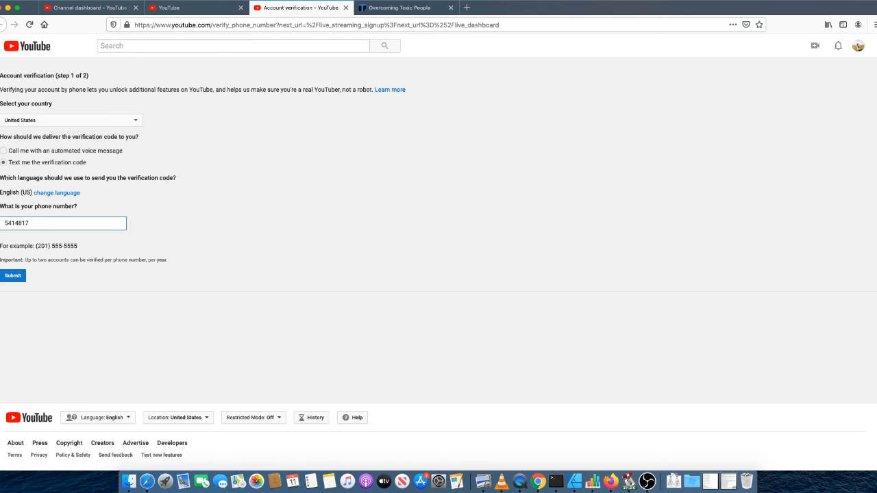
left_click(12, 276)
left_click(20, 224)
key("BackSpace")
left_click(14, 277)
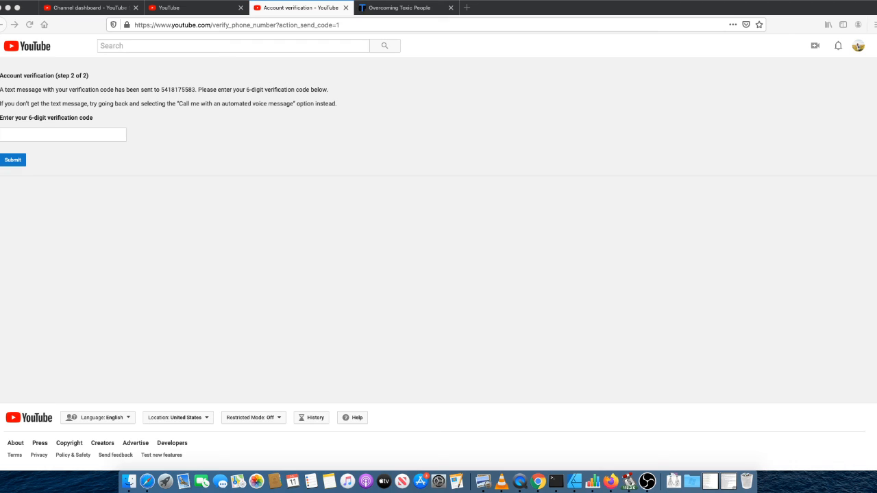
Paste the received 6-digit verification code, submit it, and close the verification tab
left_click(171, 177)
left_click(89, 137)
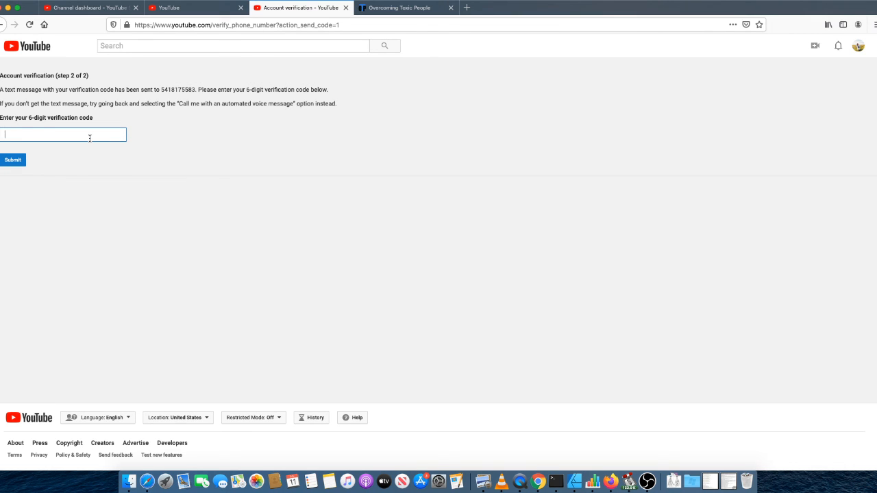
left_click(10, 159)
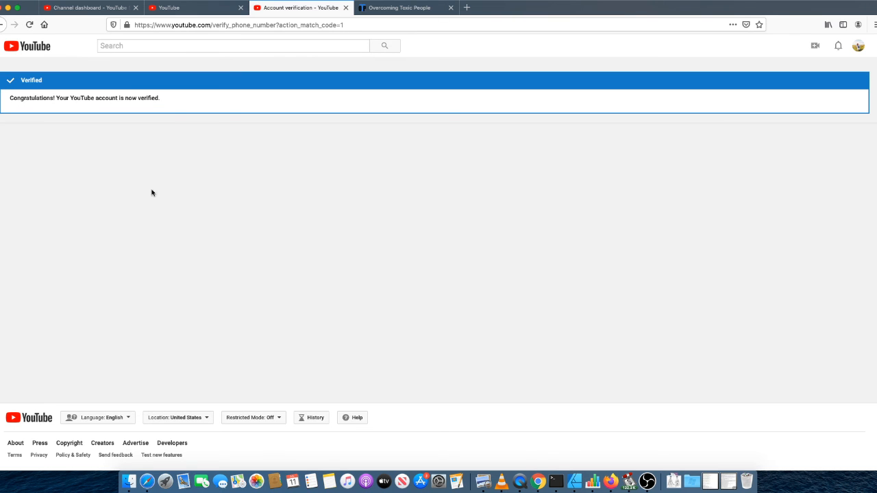
left_click(346, 8)
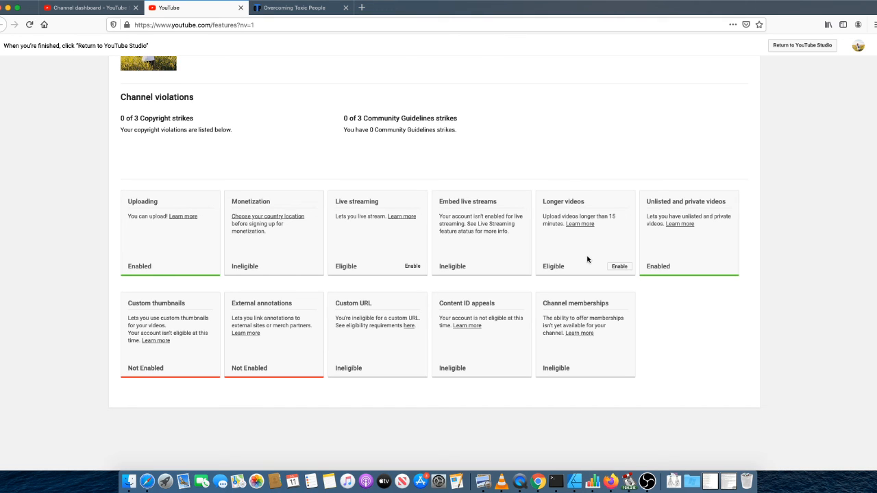
Enable Longer videos, review the updated feature cards, and head back to YouTube Studio
left_click(620, 266)
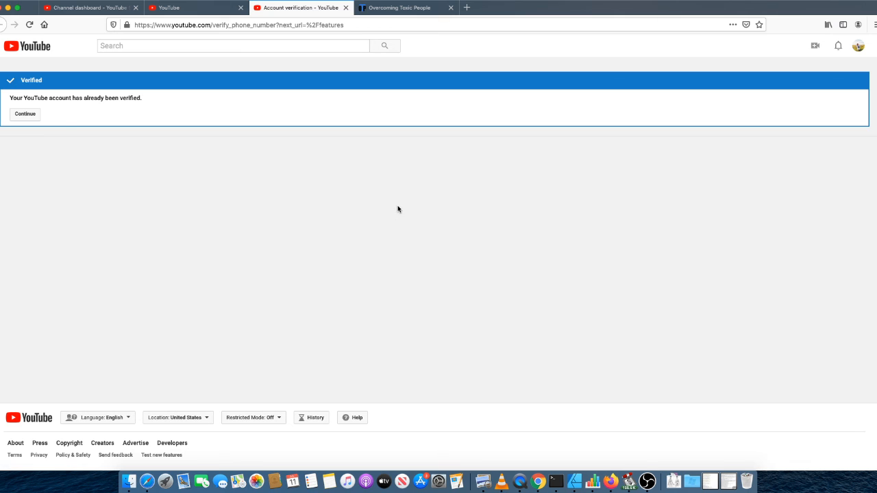
left_click(30, 115)
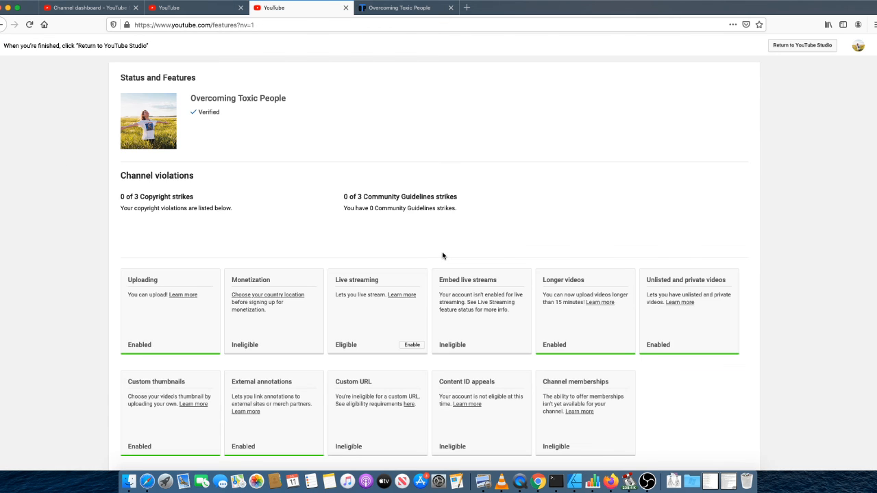
scroll(423, 233, "down", 1)
scroll(422, 231, "down", 3)
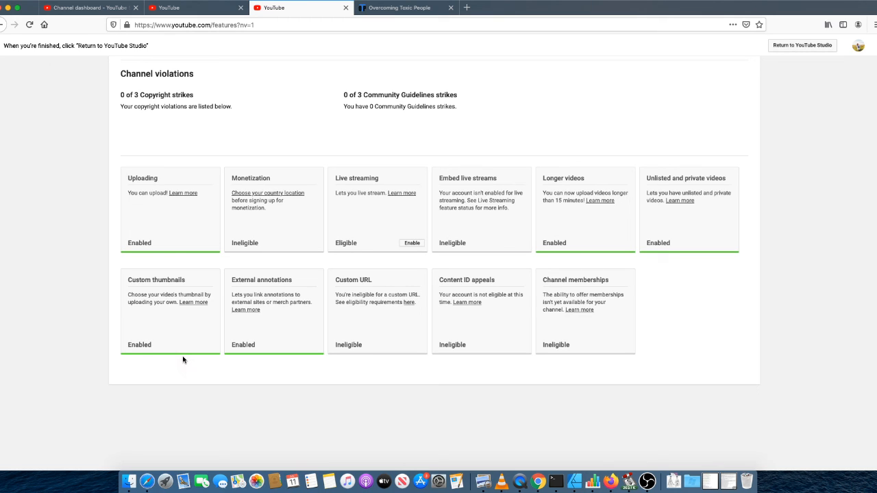
scroll(430, 346, "up", 3)
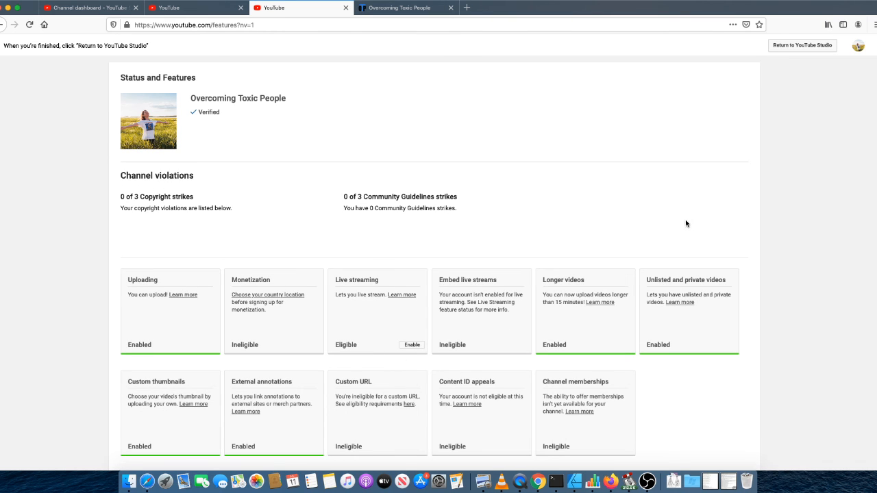
left_click(823, 45)
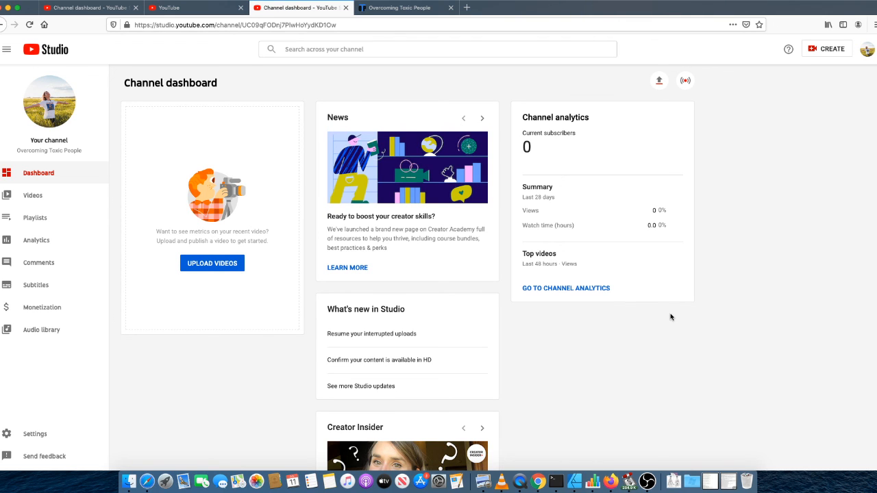
scroll(709, 307, "down", 3)
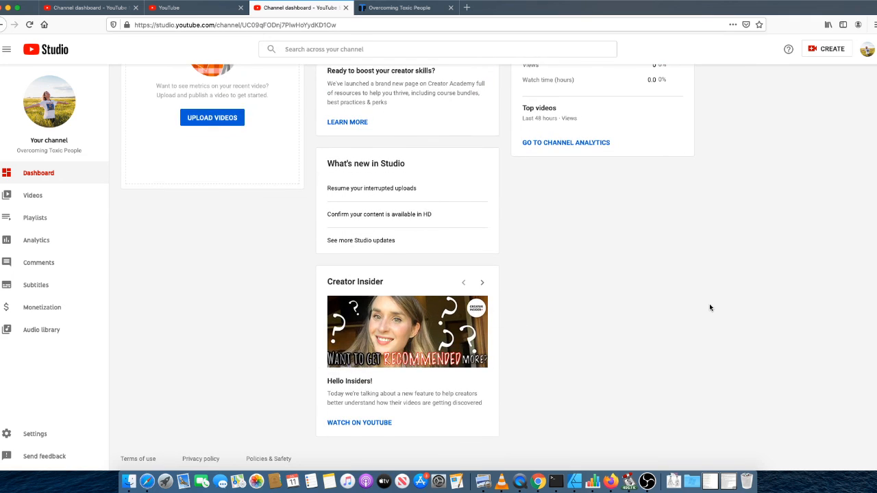
scroll(709, 305, "up", 3)
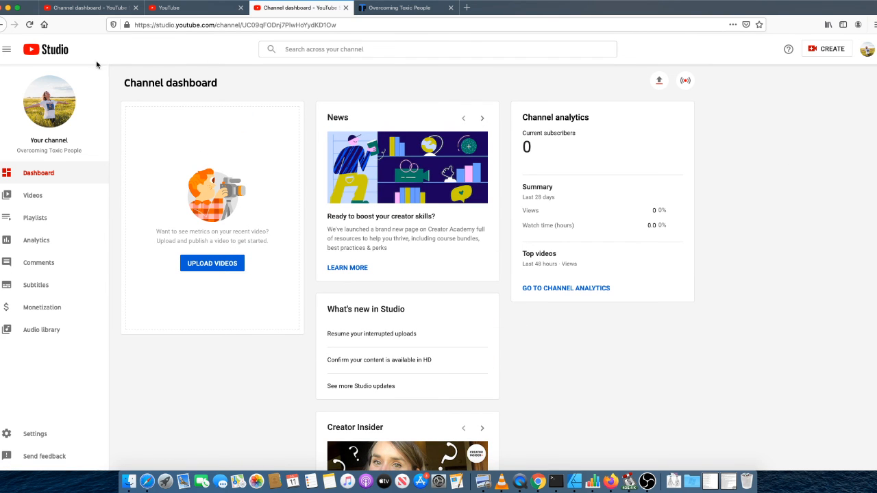
left_click(817, 50)
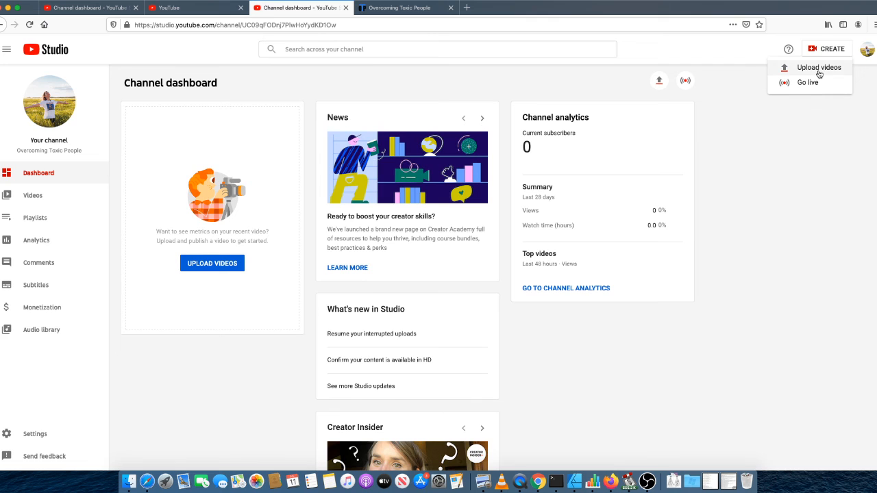
left_click(807, 70)
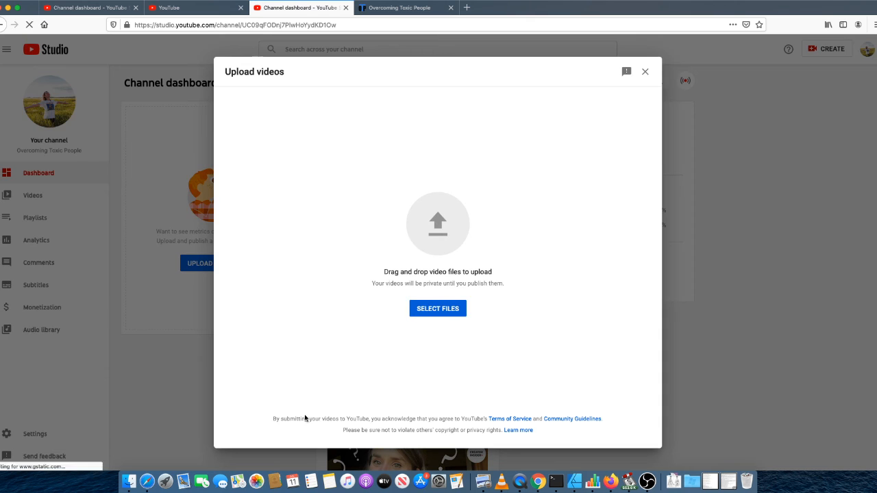
left_click(645, 72)
scroll(716, 274, "down", 3)
scroll(727, 288, "up", 3)
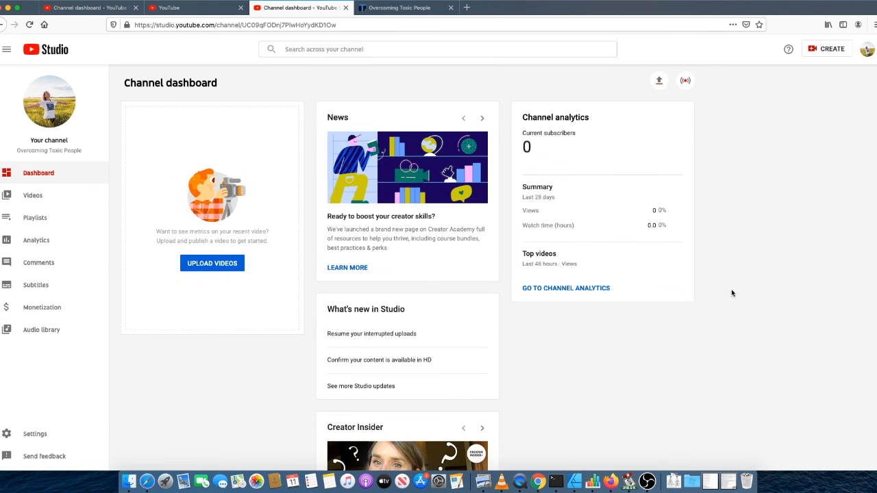